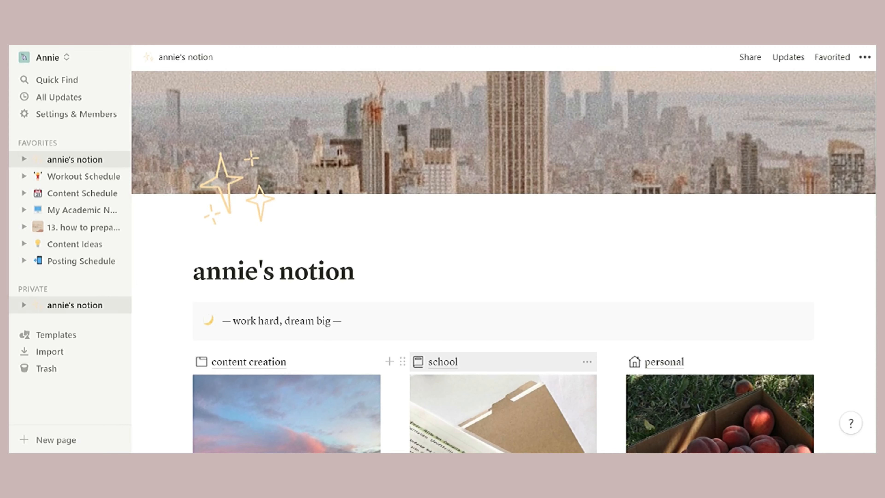
Open the school page and look into its school (template!) subpage before returning to the school page
{"action": "left_click", "coordinate": [443, 362]}
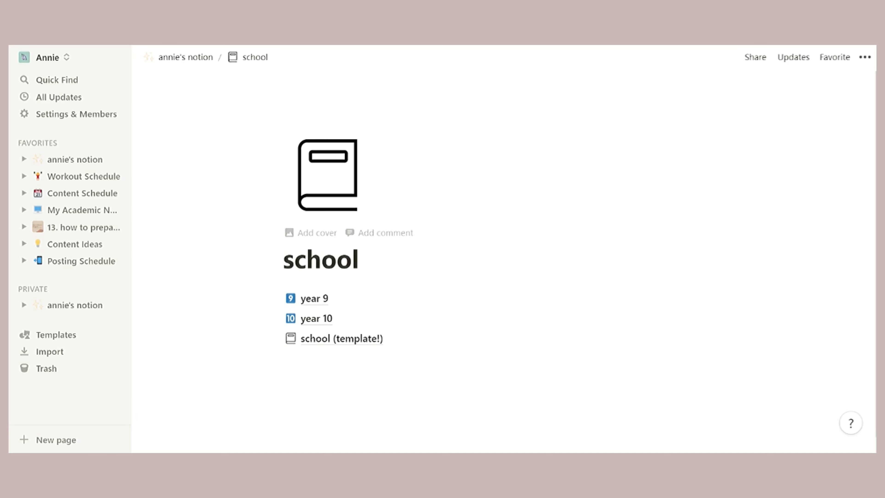
{"action": "left_click", "coordinate": [362, 340]}
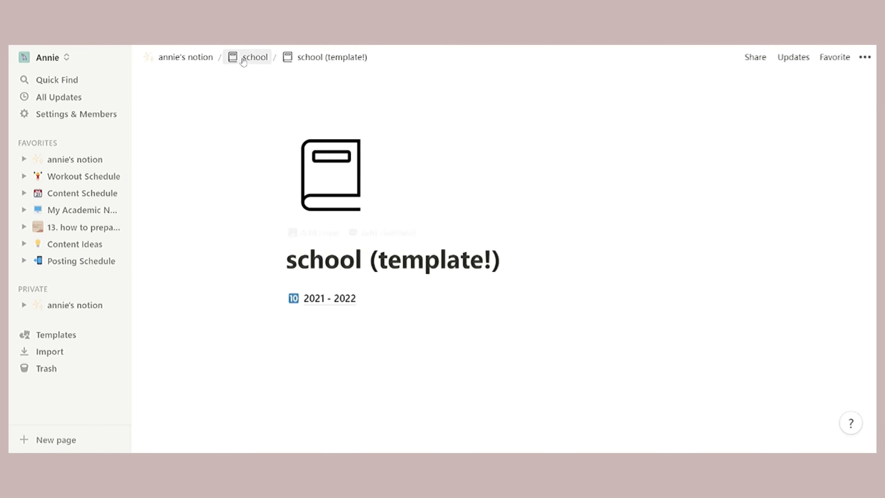
{"action": "left_click", "coordinate": [252, 57]}
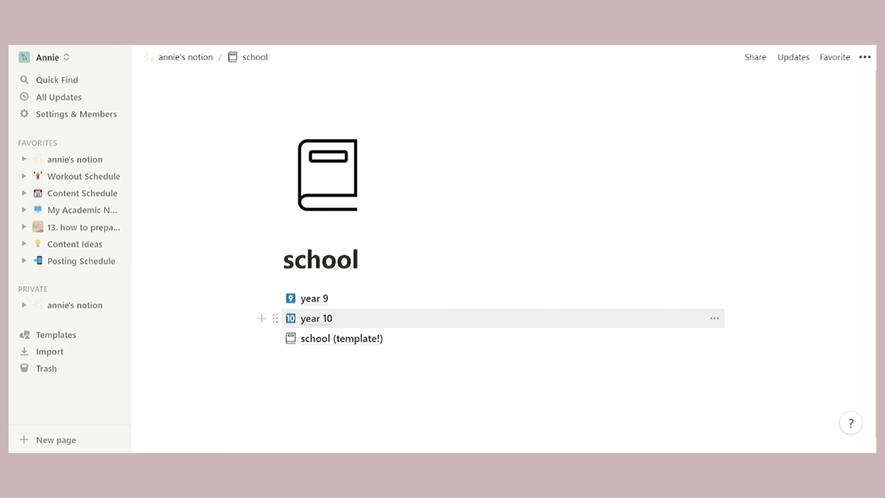
Open the Before School Tasks table on the year 10 page and review its tasks, priorities and statuses
{"action": "left_click", "coordinate": [338, 319]}
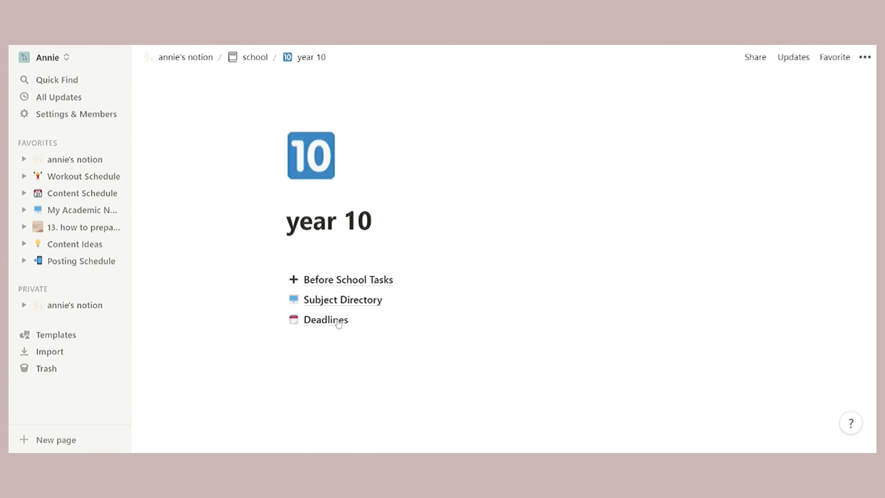
{"action": "left_click", "coordinate": [428, 288]}
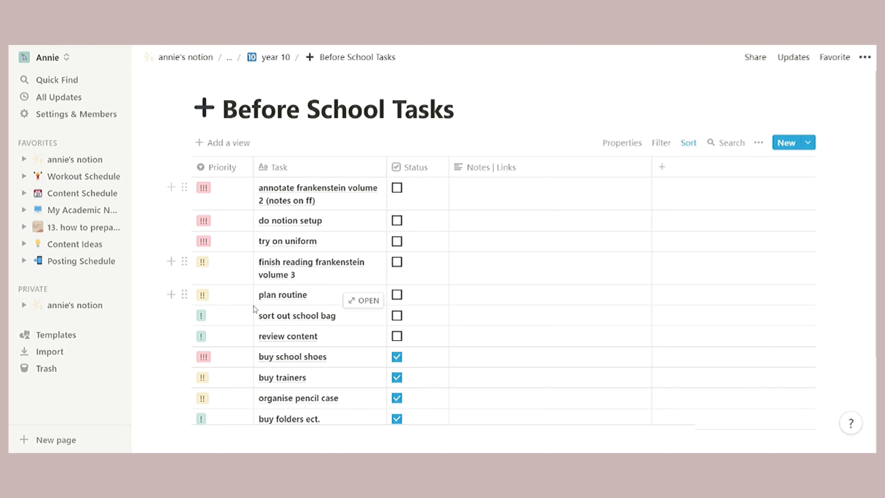
{"action": "scroll", "coordinate": [253, 314], "scroll_direction": "down", "scroll_amount": 4}
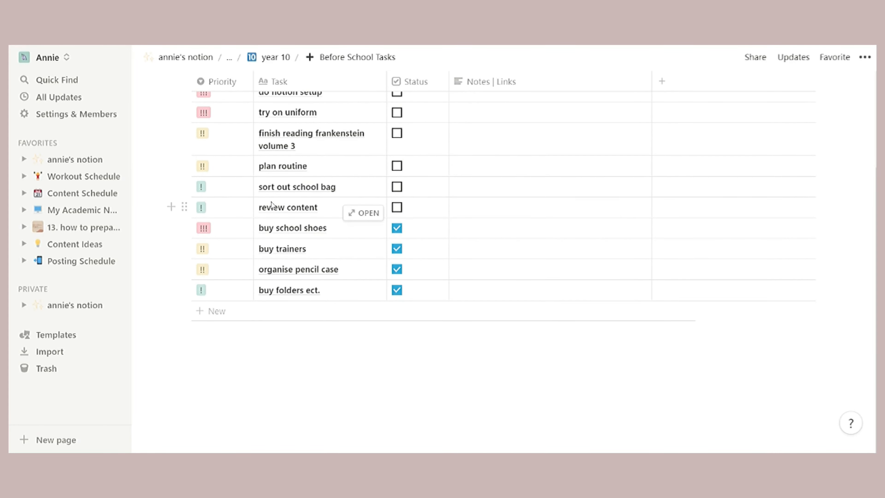
{"action": "scroll", "coordinate": [554, 243], "scroll_direction": "up", "scroll_amount": 3}
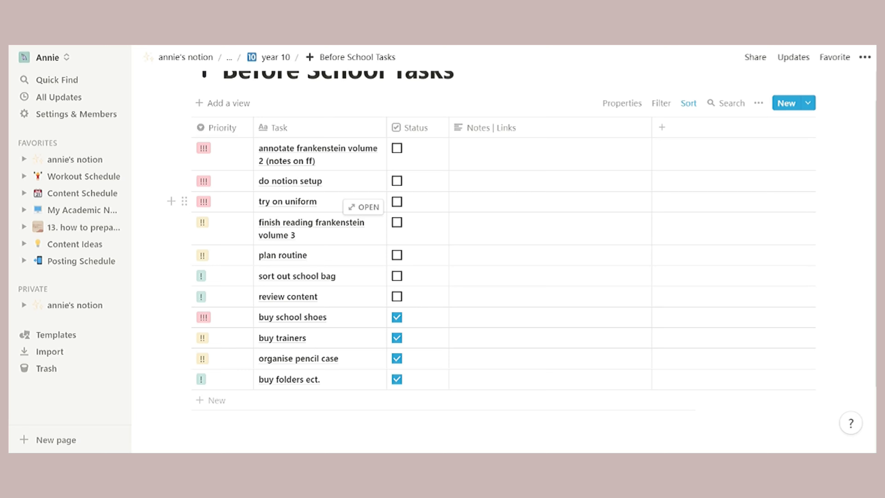
{"action": "scroll", "coordinate": [406, 203], "scroll_direction": "up", "scroll_amount": 2}
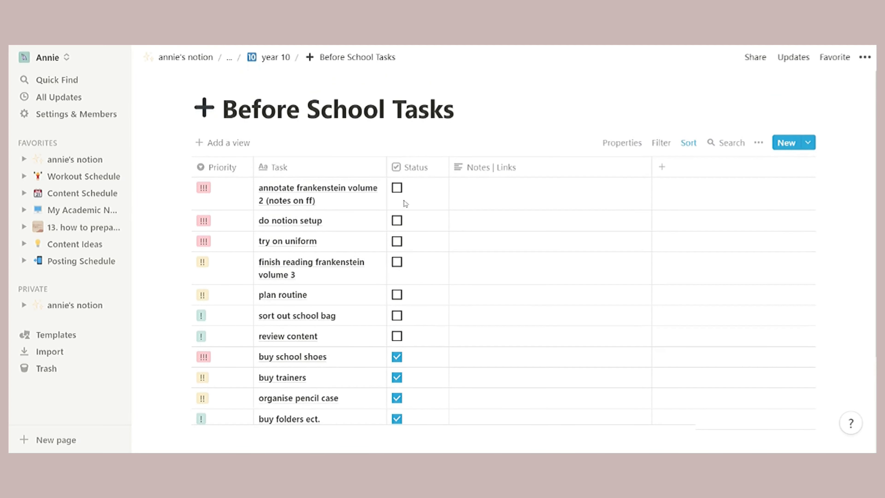
{"action": "scroll", "coordinate": [405, 203], "scroll_direction": "down", "scroll_amount": 5}
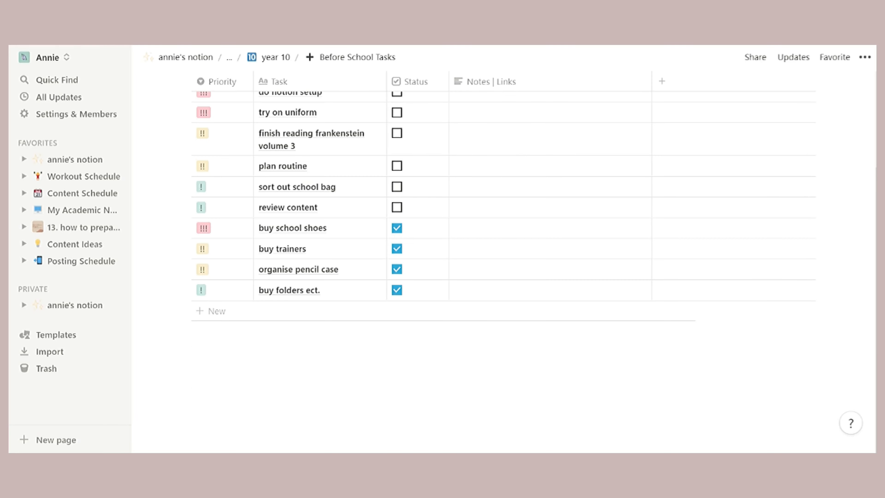
{"action": "scroll", "coordinate": [405, 201], "scroll_direction": "up", "scroll_amount": 3}
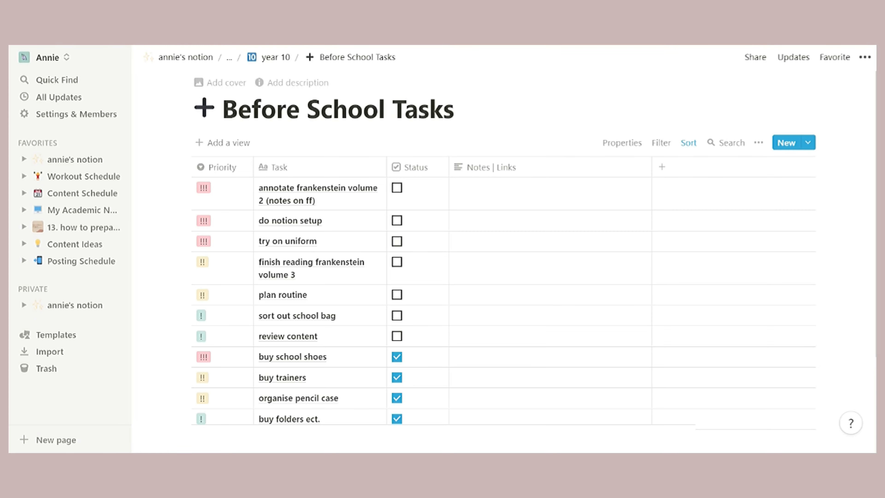
{"action": "scroll", "coordinate": [354, 283], "scroll_direction": "down", "scroll_amount": 3}
{"action": "scroll", "coordinate": [354, 284], "scroll_direction": "up", "scroll_amount": 3}
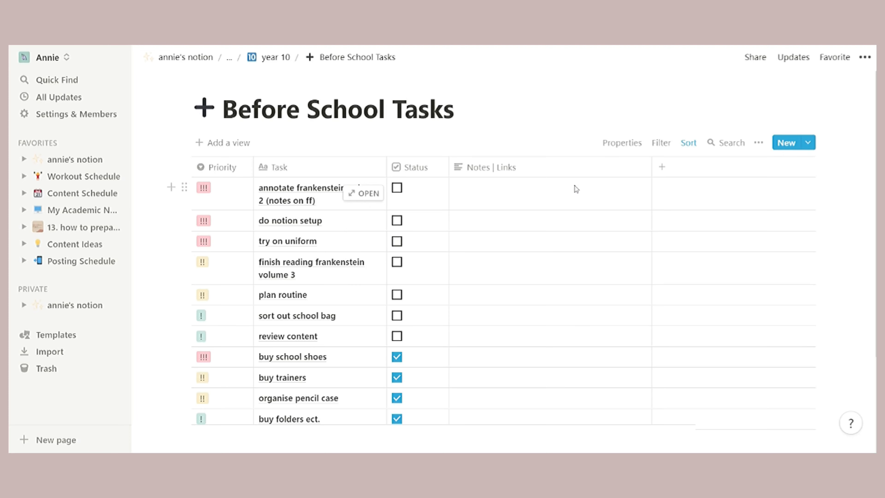
Inspect the property types available for the Priority column and the sort rules of the Before School Tasks table
{"action": "left_click", "coordinate": [220, 167]}
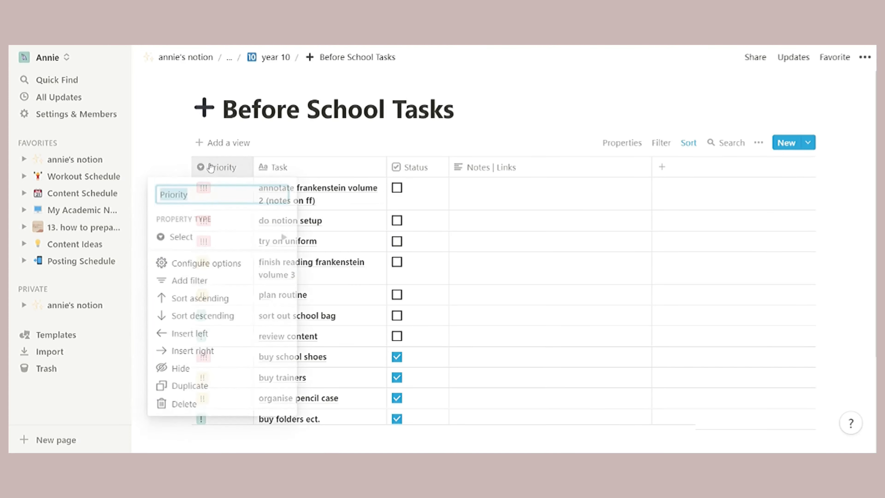
{"action": "mouse_move", "coordinate": [216, 238]}
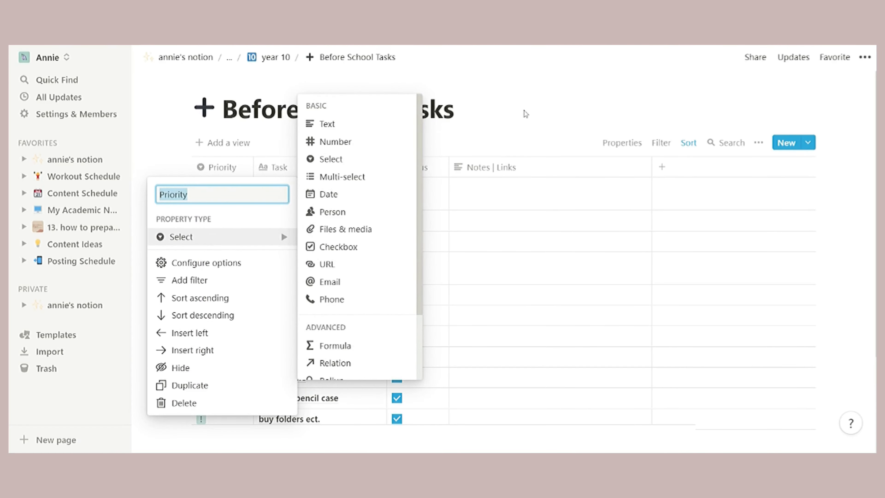
{"action": "left_click", "coordinate": [524, 113]}
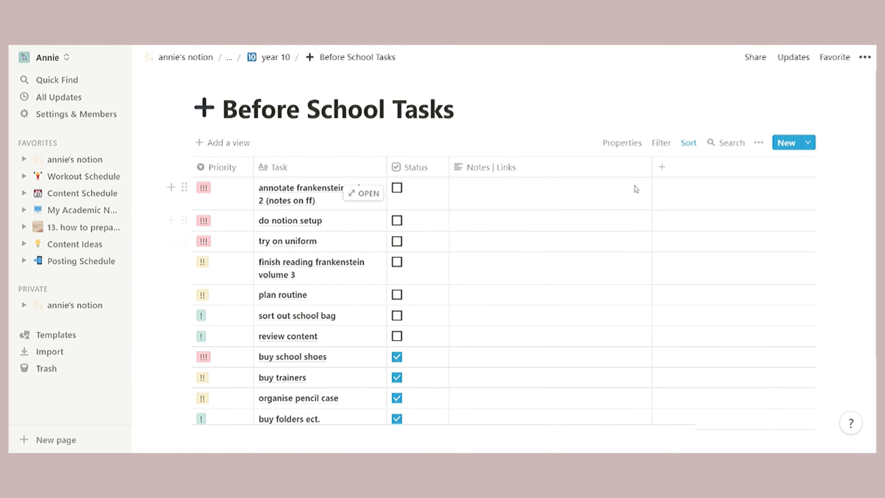
{"action": "left_click", "coordinate": [695, 143]}
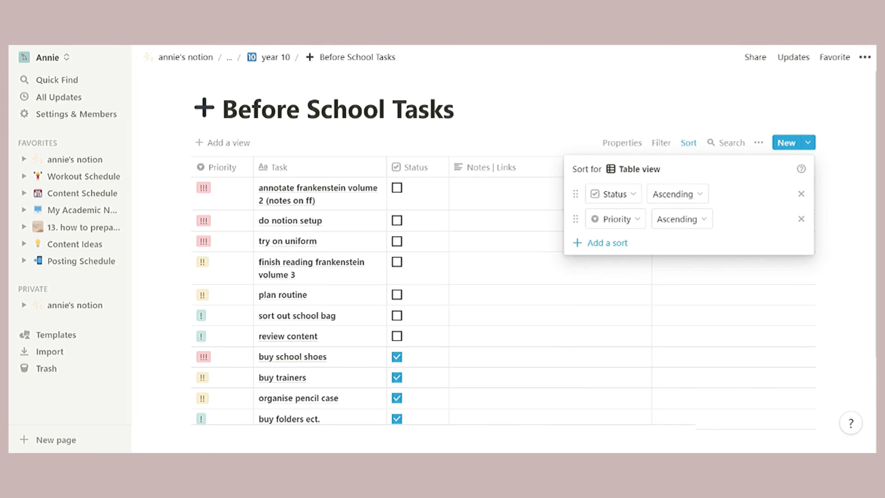
{"action": "left_click", "coordinate": [302, 84]}
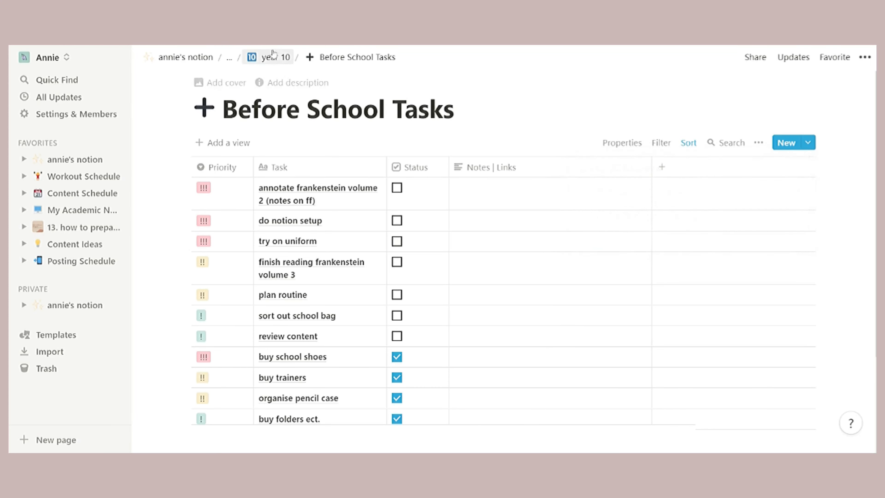
Go back to the year 10 page and open the Subject Name page inside its Subject Directory
{"action": "left_click", "coordinate": [274, 58]}
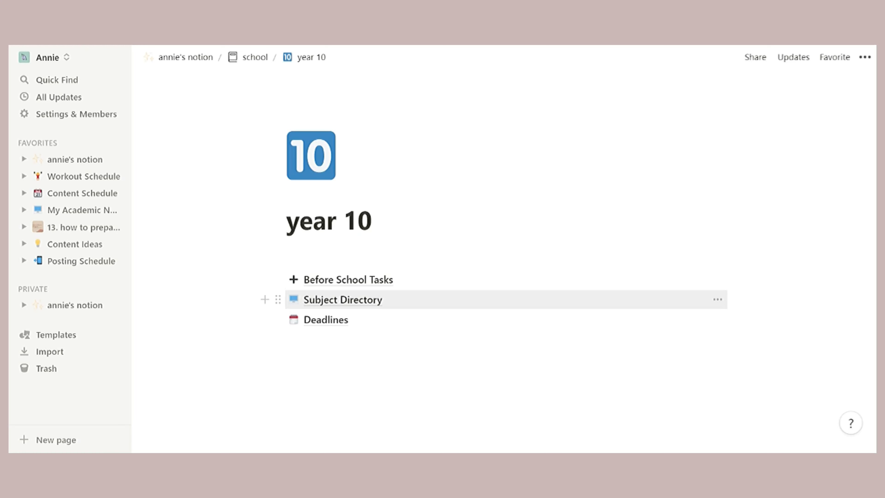
{"action": "left_click", "coordinate": [356, 304]}
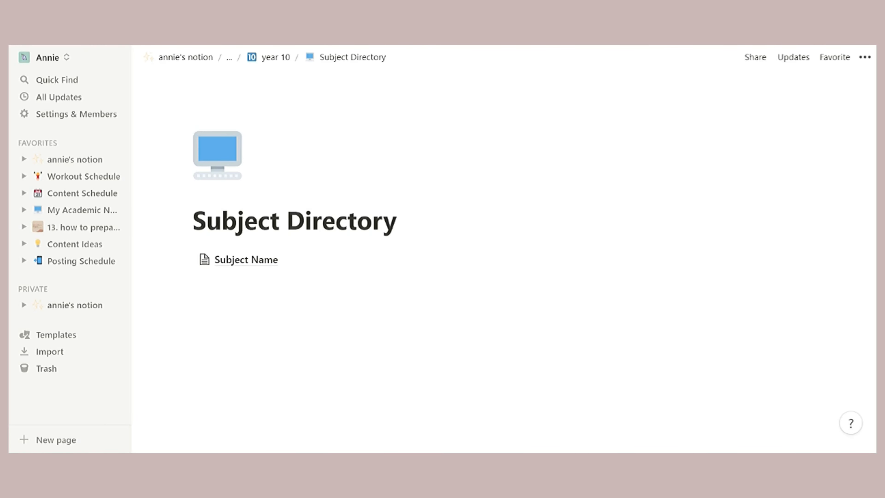
{"action": "left_click", "coordinate": [269, 265]}
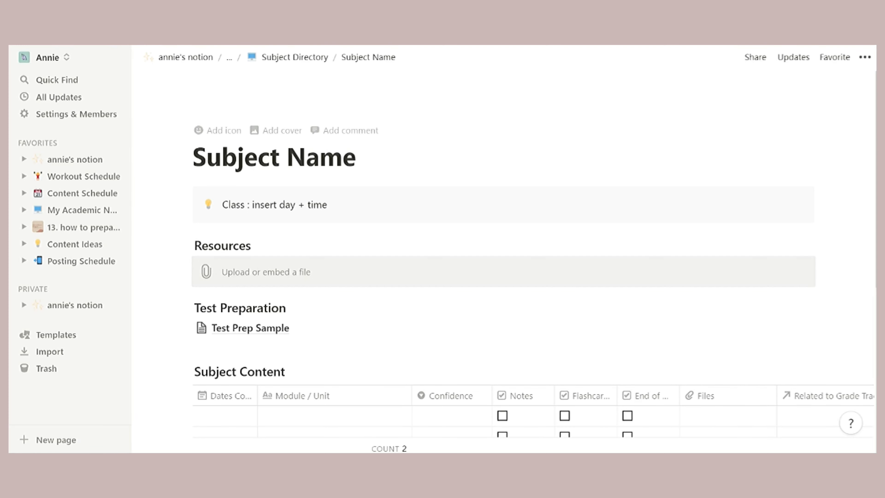
Add an icon to the Subject Name page and set it to the stack of books emoji
{"action": "left_click", "coordinate": [213, 132]}
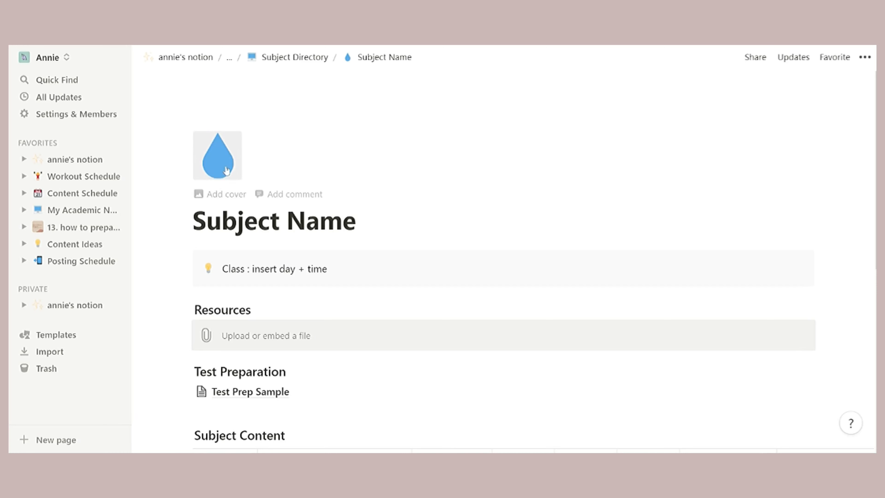
{"action": "left_click", "coordinate": [233, 176]}
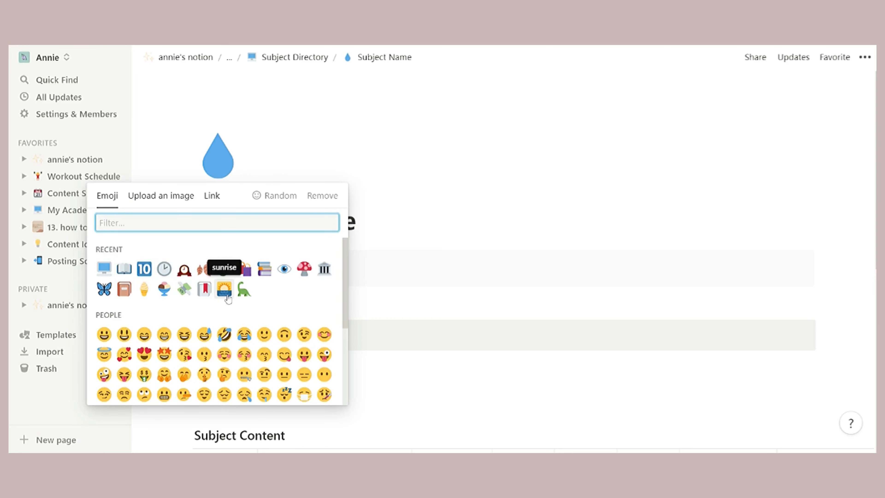
{"action": "left_click", "coordinate": [266, 271]}
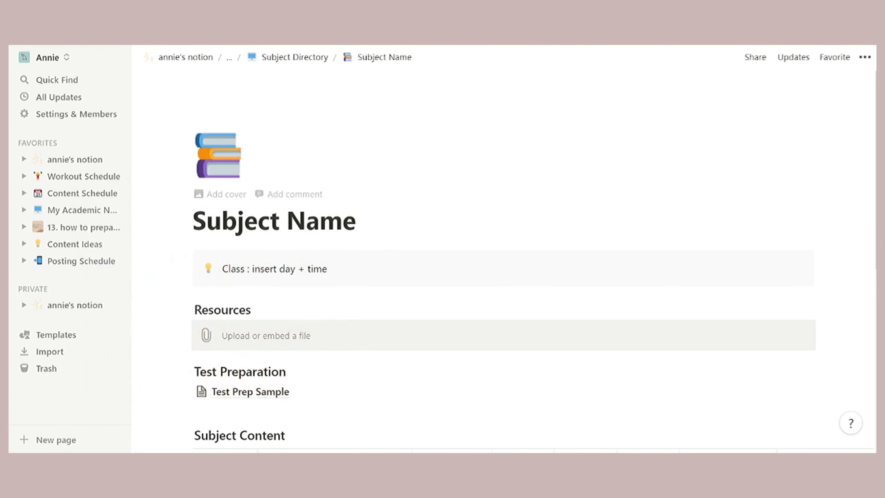
Open the Test Prep Sample page under Test Preparation and review its learning objectives, daily study schedule and lower sections
{"action": "scroll", "coordinate": [271, 275], "scroll_direction": "down", "scroll_amount": 4}
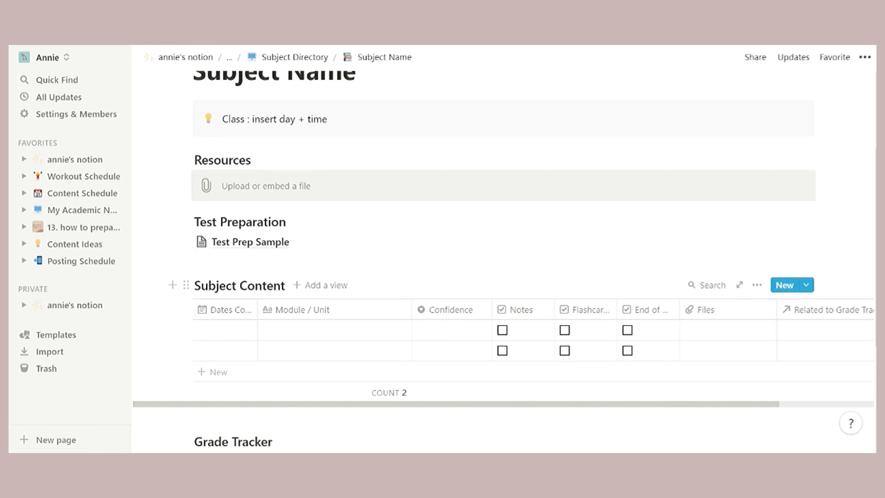
{"action": "left_click", "coordinate": [298, 244]}
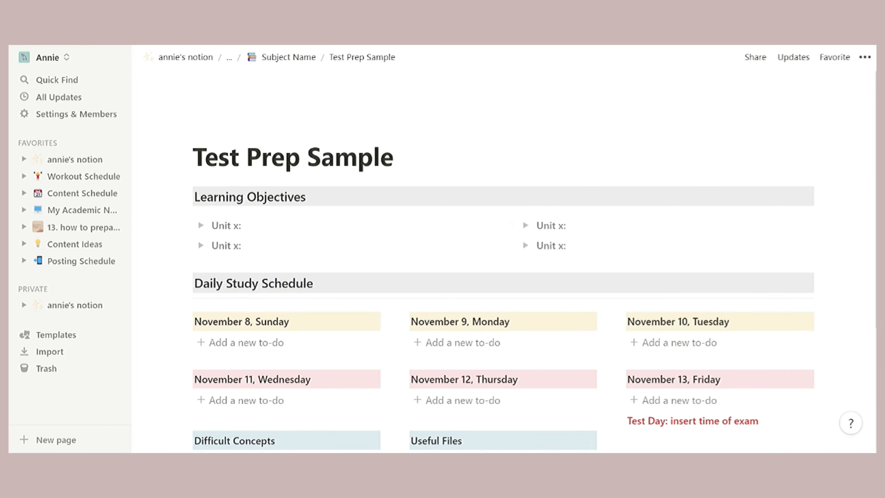
{"action": "scroll", "coordinate": [504, 265], "scroll_direction": "down", "scroll_amount": 5}
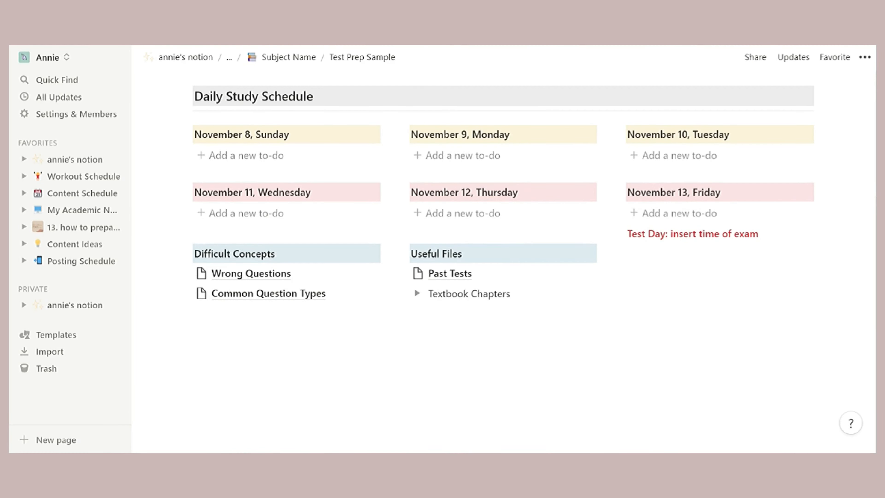
{"action": "scroll", "coordinate": [432, 223], "scroll_direction": "up", "scroll_amount": 5}
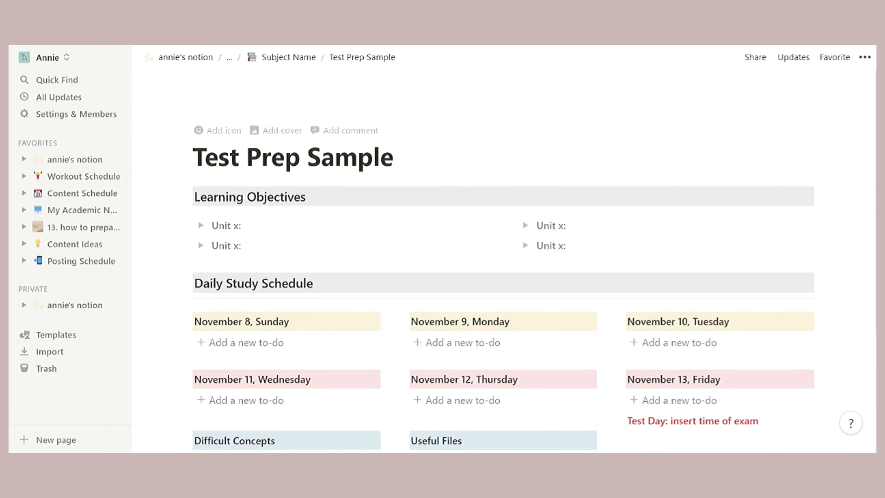
{"action": "left_click", "coordinate": [233, 225]}
{"action": "left_click", "coordinate": [244, 225]}
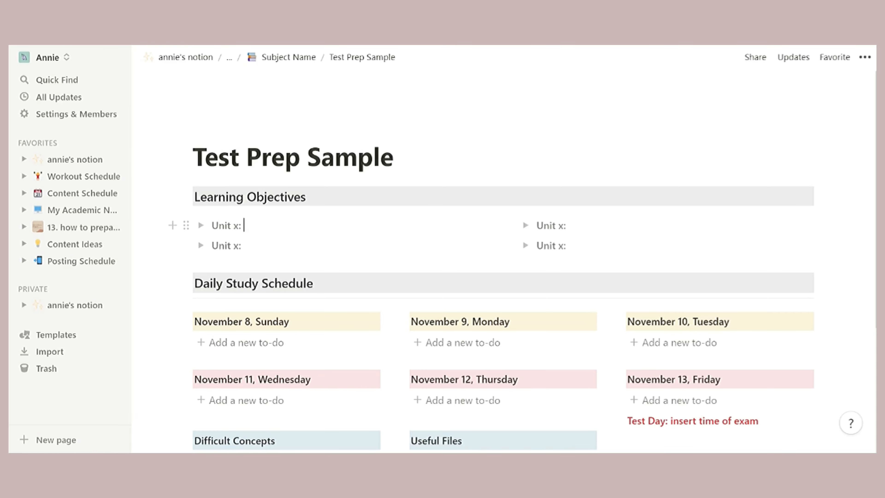
{"action": "scroll", "coordinate": [492, 294], "scroll_direction": "down", "scroll_amount": 2}
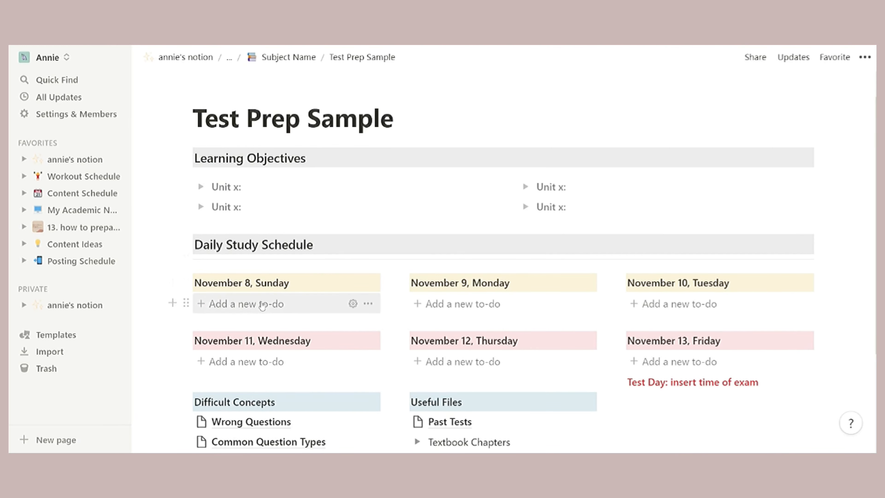
{"action": "scroll", "coordinate": [262, 307], "scroll_direction": "down", "scroll_amount": 4}
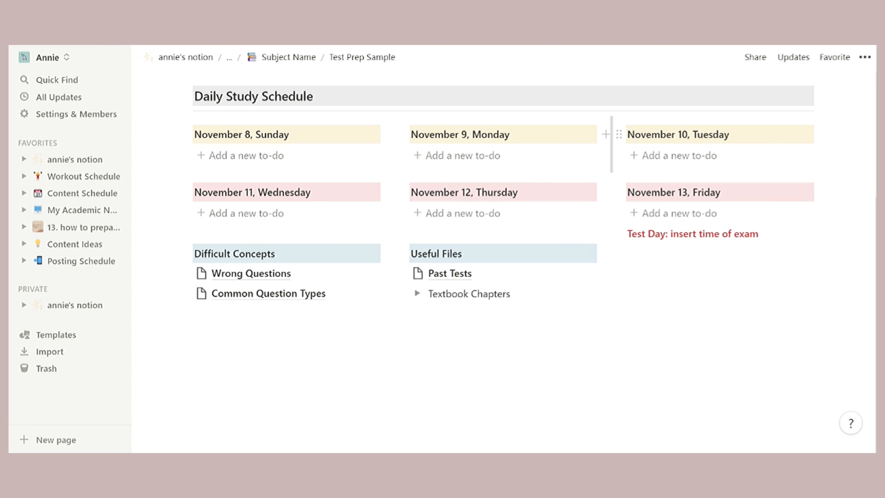
Look into the Wrong Questions page under Difficult Concepts and the Textbook Chapters toggle under Useful Files
{"action": "left_click", "coordinate": [267, 273]}
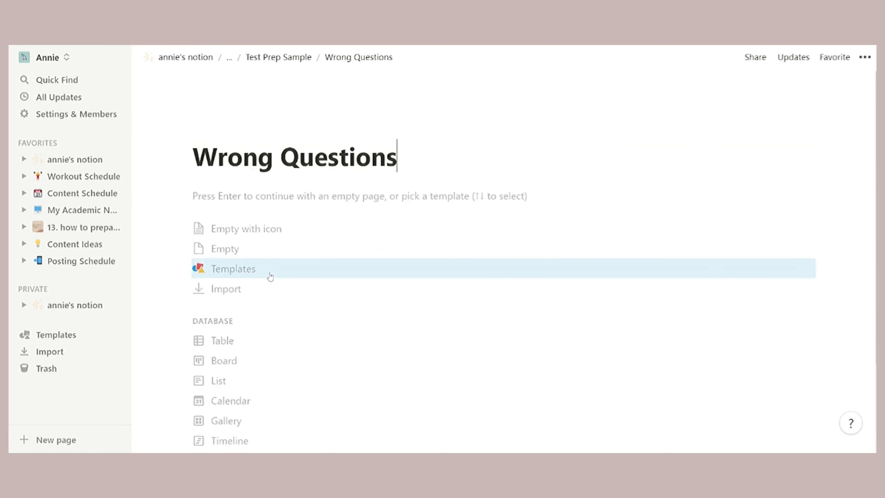
{"action": "left_click", "coordinate": [292, 59]}
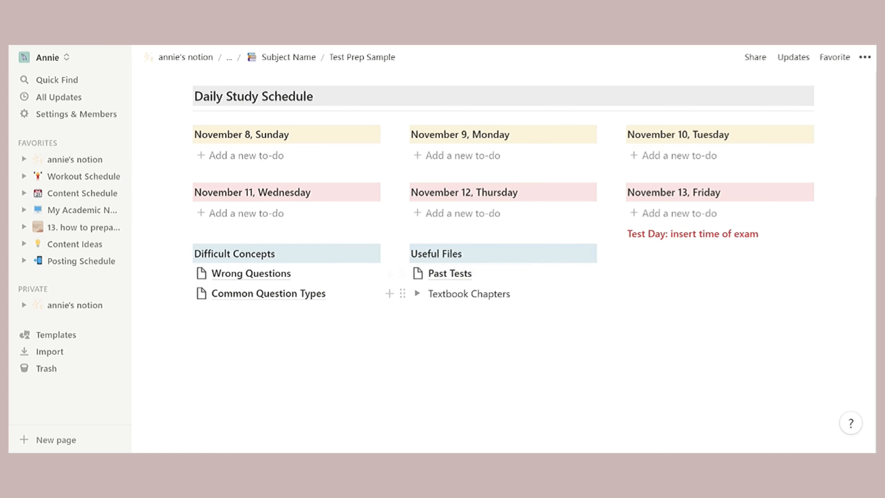
{"action": "left_click", "coordinate": [418, 294]}
{"action": "left_click", "coordinate": [419, 296]}
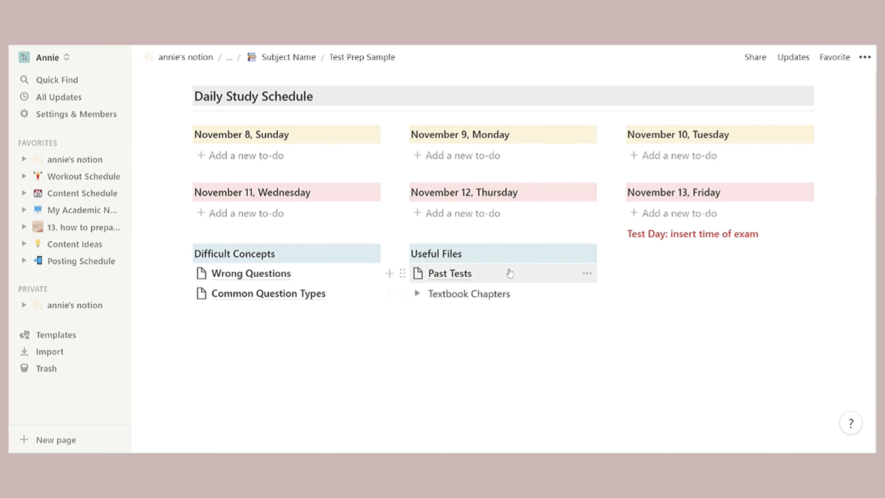
{"action": "scroll", "coordinate": [508, 273], "scroll_direction": "up", "scroll_amount": 5}
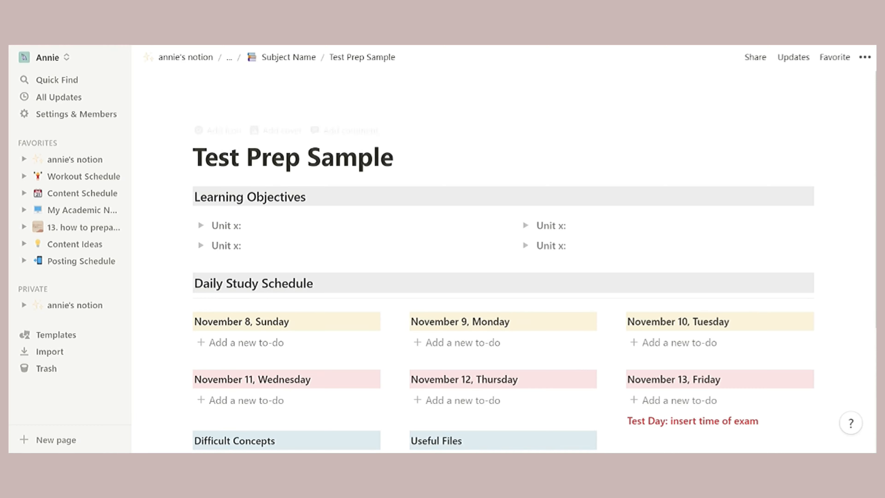
Return to the Subject Name page and examine the Subject Content and Grade Tracker tables
{"action": "left_click", "coordinate": [298, 58]}
{"action": "scroll", "coordinate": [502, 244], "scroll_direction": "down", "scroll_amount": 10}
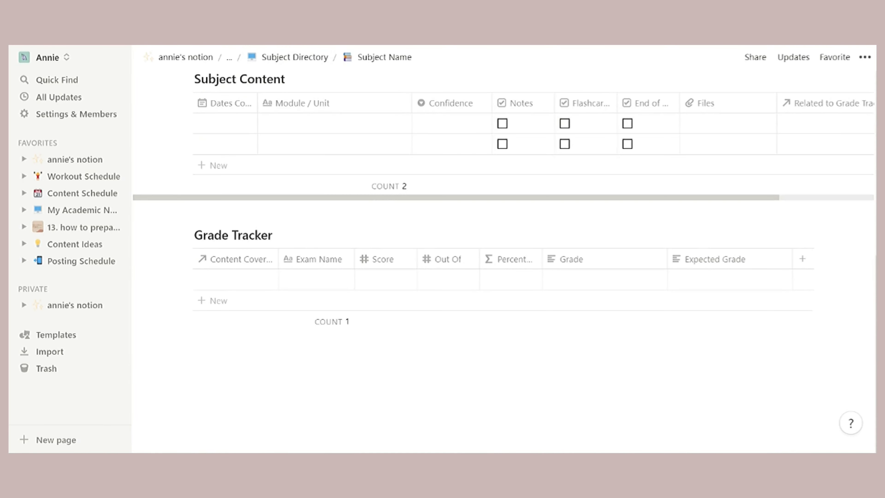
{"action": "scroll", "coordinate": [500, 223], "scroll_direction": "up", "scroll_amount": 5}
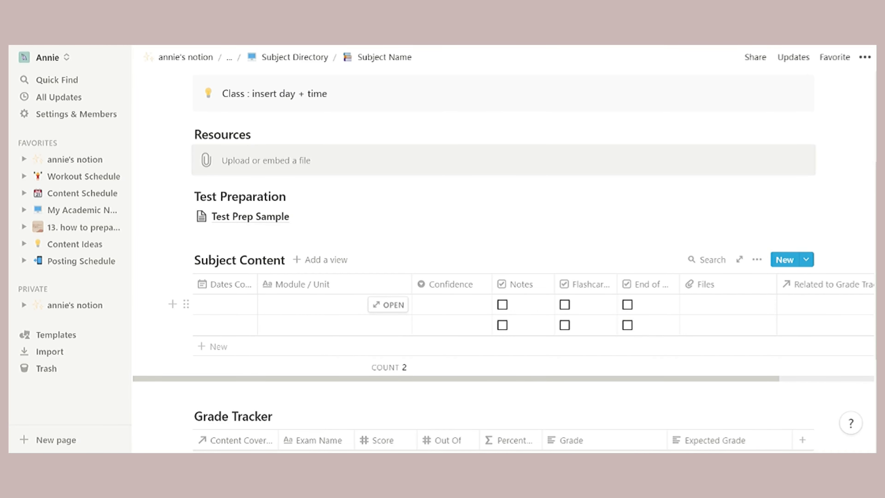
Check the property type of the Dates Covered column in the Subject Content table, leaving it unchanged
{"action": "scroll", "coordinate": [233, 166], "scroll_direction": "down", "scroll_amount": 5}
{"action": "left_click", "coordinate": [244, 134]}
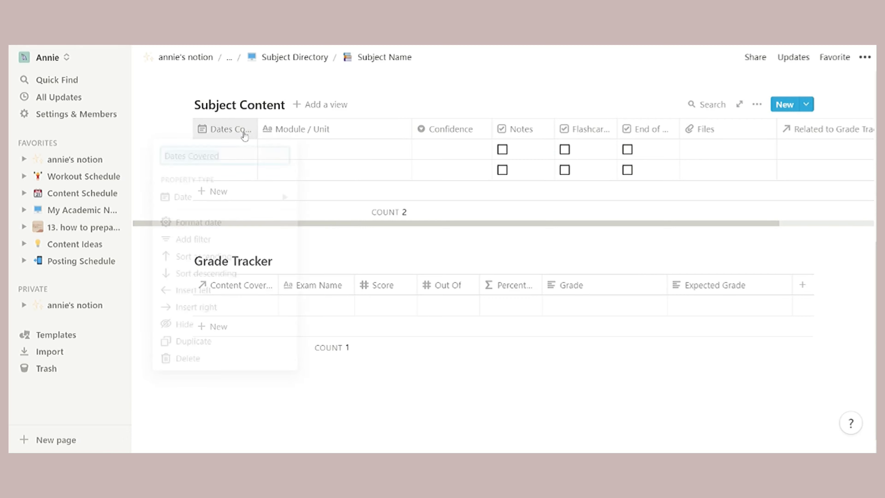
{"action": "mouse_move", "coordinate": [262, 199]}
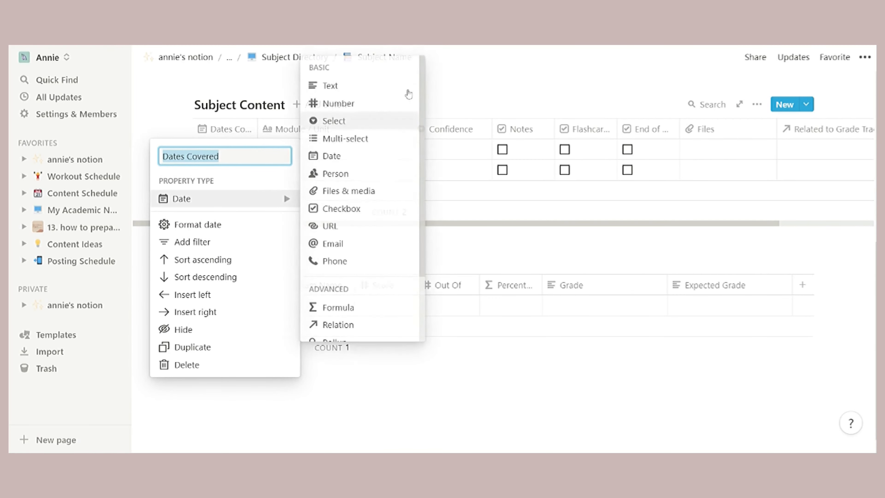
{"action": "left_click", "coordinate": [486, 101]}
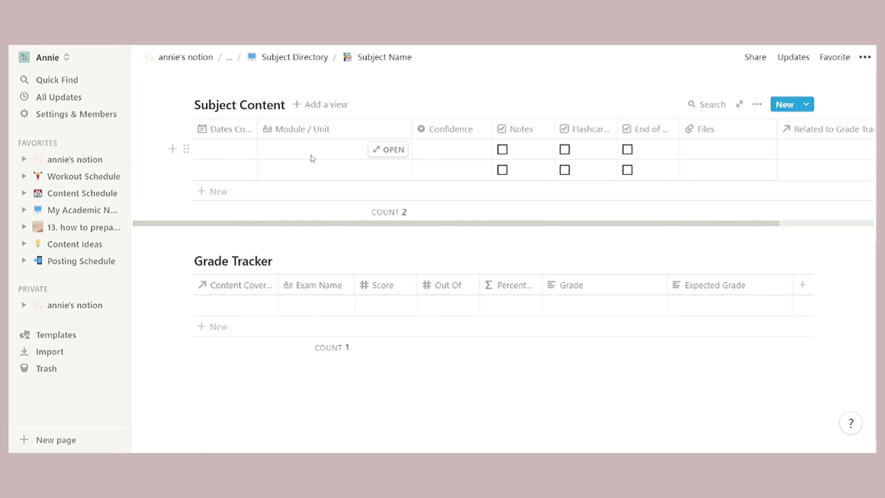
Check the Confidence column's property type and the options offered in its first cell
{"action": "left_click", "coordinate": [453, 133]}
{"action": "mouse_move", "coordinate": [448, 198]}
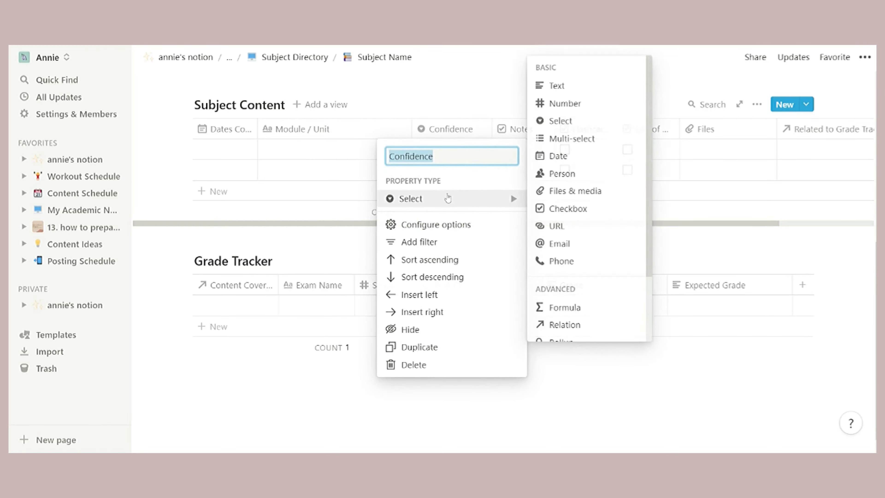
{"action": "key", "text": "Escape"}
{"action": "left_click", "coordinate": [460, 153]}
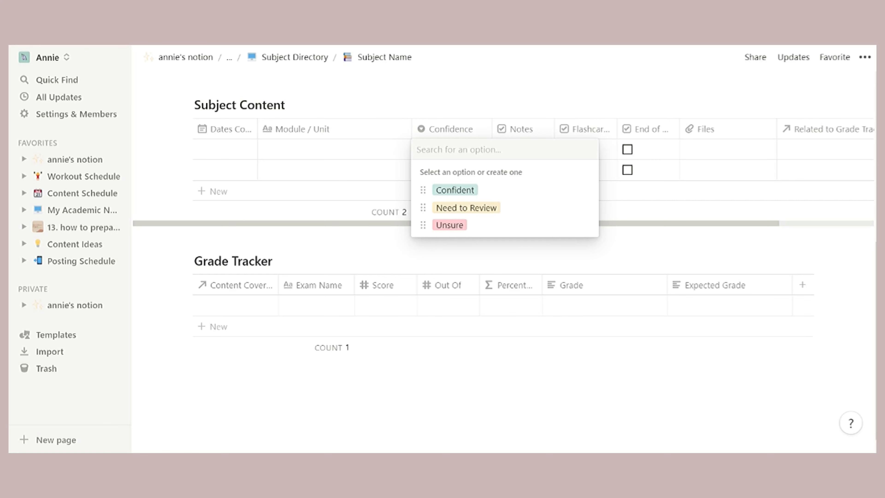
{"action": "key", "text": "Escape"}
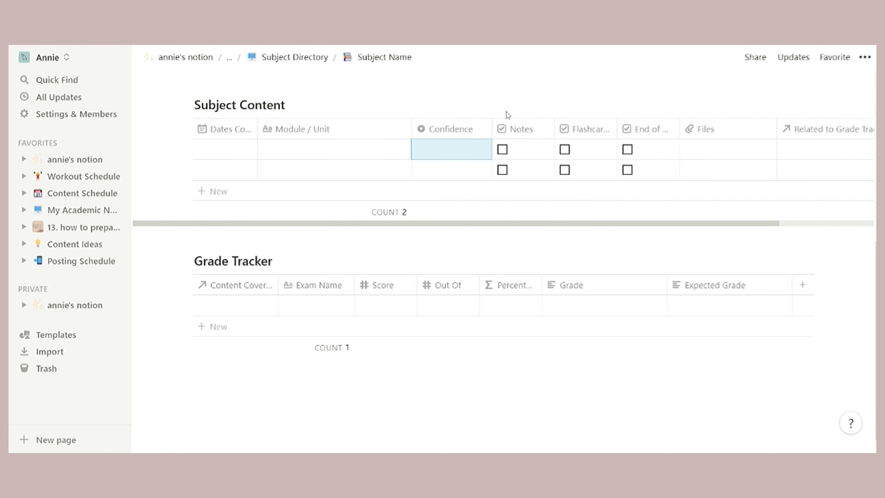
{"action": "left_click", "coordinate": [460, 148]}
{"action": "key", "text": "Escape"}
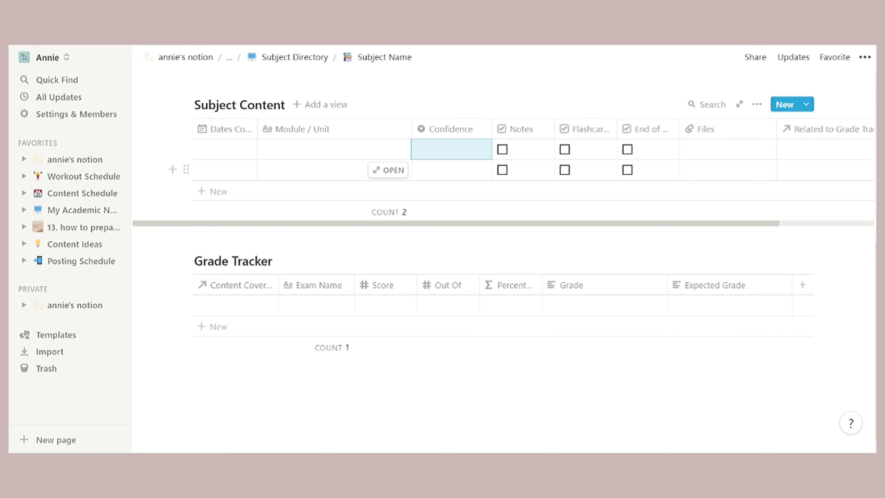
Inspect the End of Unit Test column, the Grade Tracker relation cell and the Files cell in the Subject Content table
{"action": "left_click", "coordinate": [640, 128]}
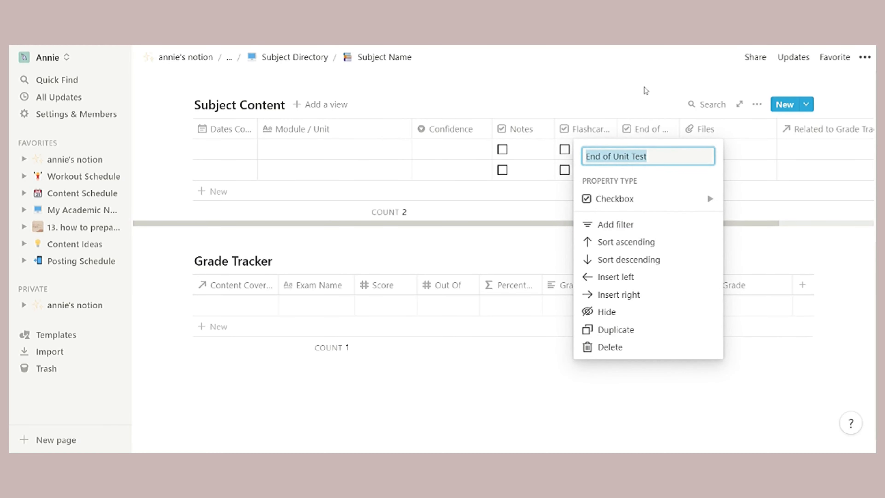
{"action": "left_click", "coordinate": [636, 64]}
{"action": "scroll", "coordinate": [768, 193], "scroll_direction": "right", "scroll_amount": 3}
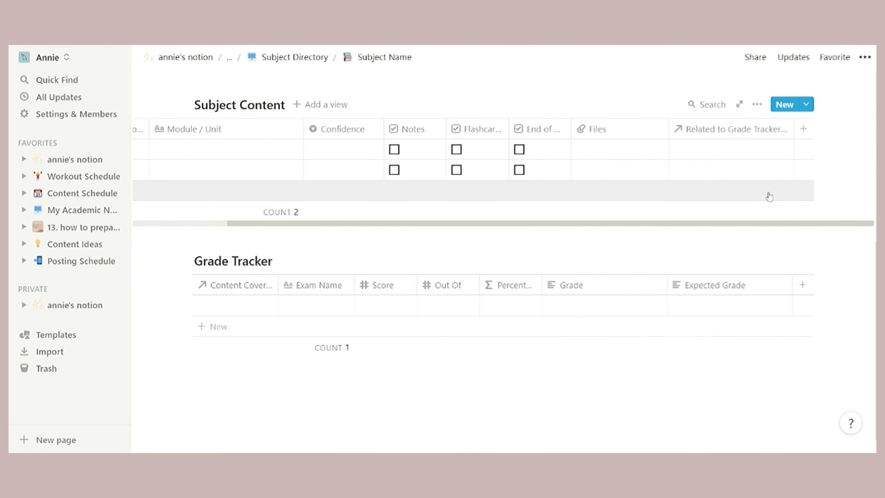
{"action": "left_click", "coordinate": [718, 148]}
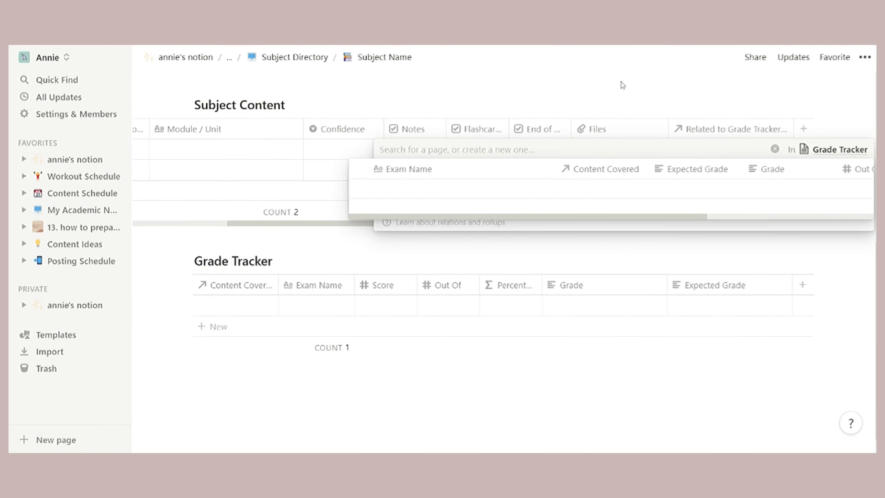
{"action": "key", "text": "Escape"}
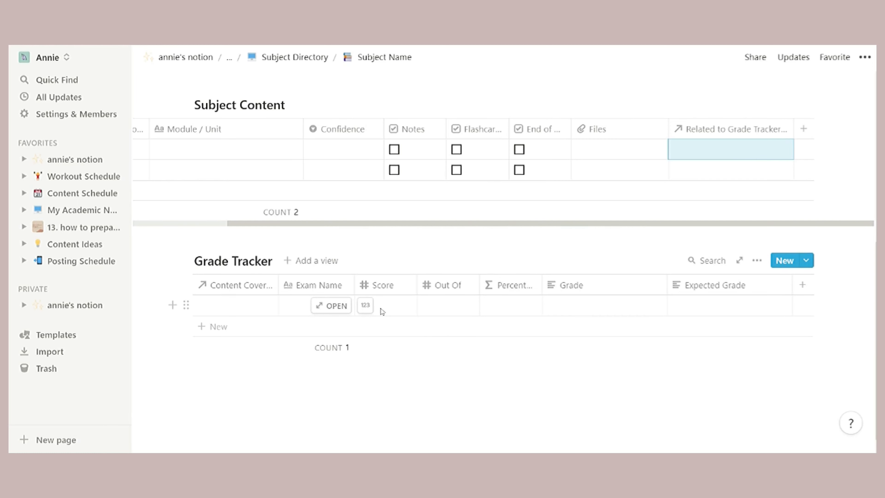
{"action": "left_click", "coordinate": [588, 157]}
{"action": "left_click", "coordinate": [650, 105]}
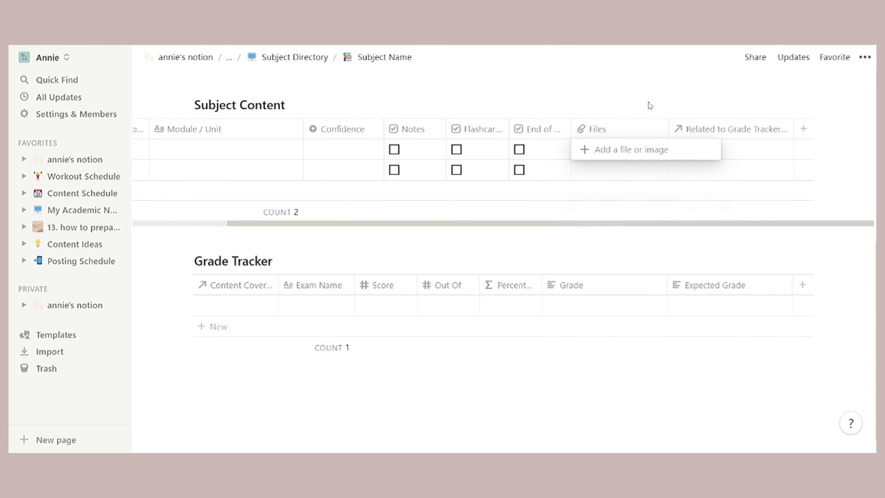
{"action": "scroll", "coordinate": [372, 218], "scroll_direction": "left", "scroll_amount": 3}
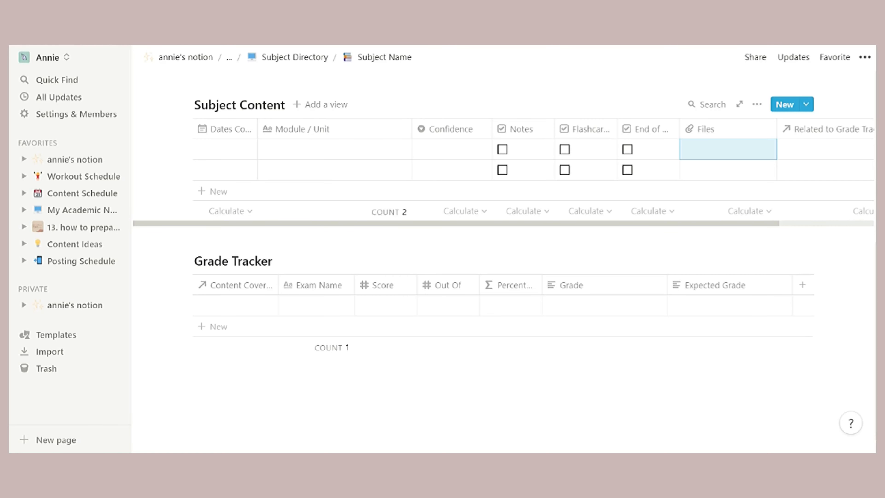
Check the Content Covered column's property type and look into the Score cell in the Grade Tracker table
{"action": "scroll", "coordinate": [170, 316], "scroll_direction": "down", "scroll_amount": 1}
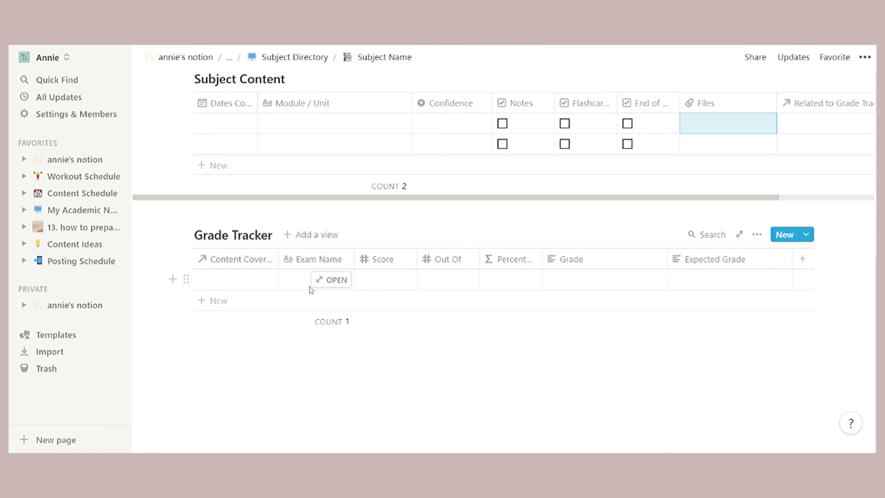
{"action": "left_click", "coordinate": [245, 270]}
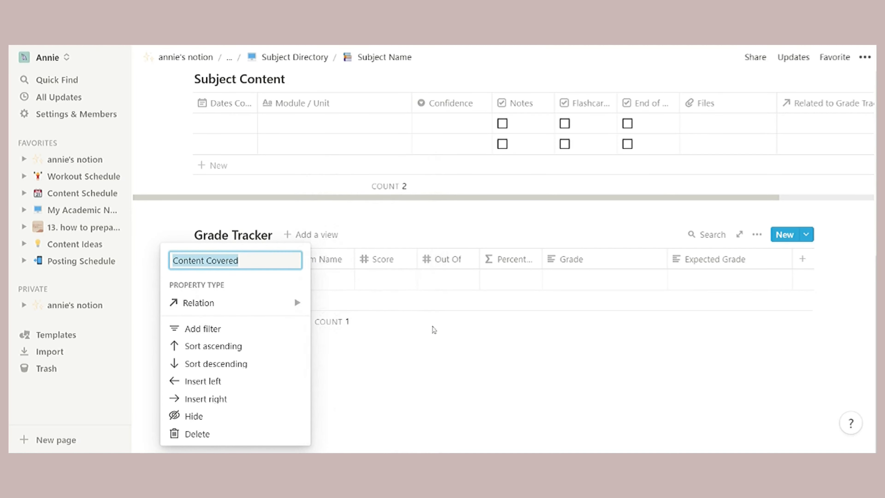
{"action": "left_click", "coordinate": [385, 333]}
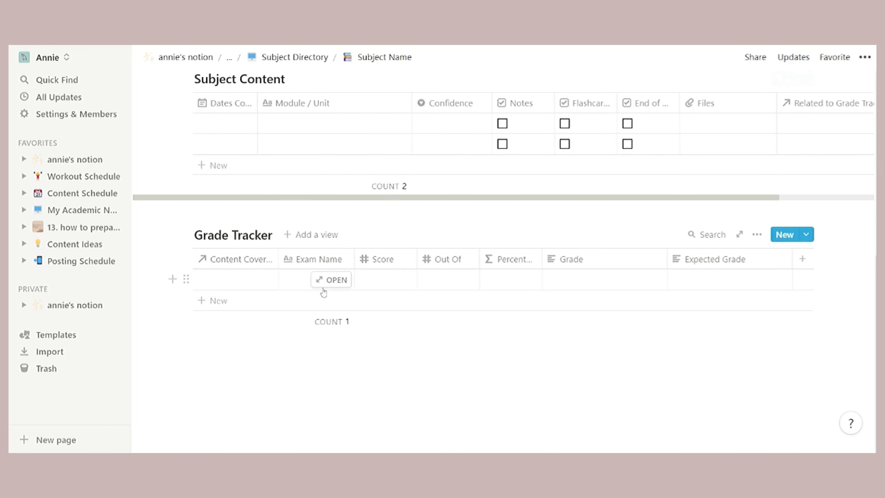
{"action": "left_click", "coordinate": [389, 280]}
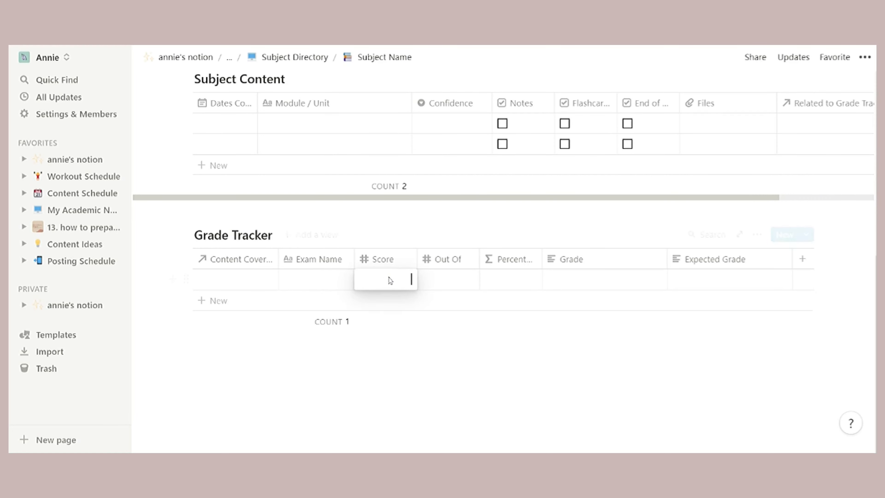
{"action": "key", "text": "Escape"}
{"action": "left_click", "coordinate": [498, 346]}
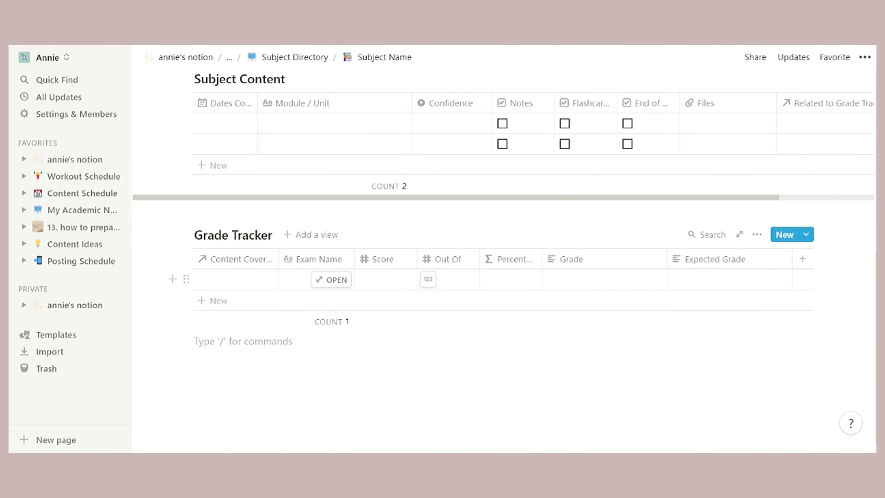
Enter 12 for Score and 15 for Out Of in the Grade Tracker row, and check the Percentage column's property type
{"action": "left_click", "coordinate": [366, 281]}
{"action": "left_click", "coordinate": [437, 287]}
{"action": "left_click", "coordinate": [410, 284]}
{"action": "type", "text": "12"}
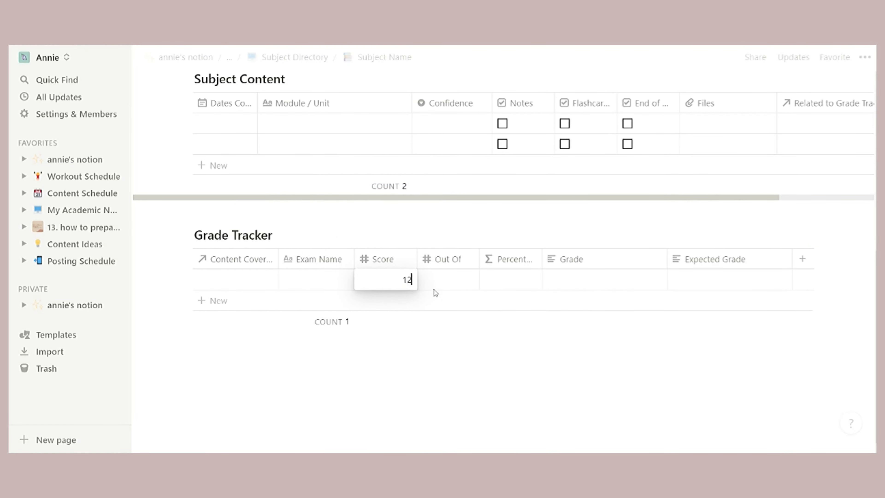
{"action": "key", "text": "Return"}
{"action": "left_click", "coordinate": [450, 278]}
{"action": "type", "text": "15"}
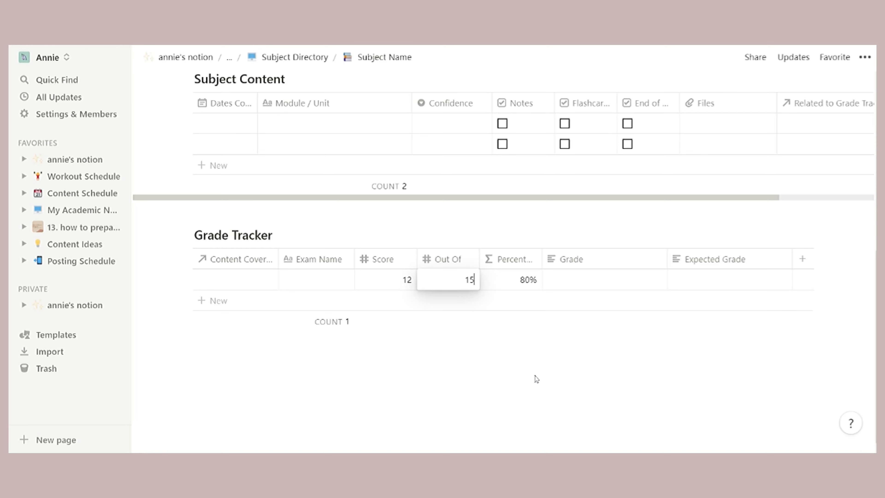
{"action": "key", "text": "Return"}
{"action": "left_click", "coordinate": [503, 265]}
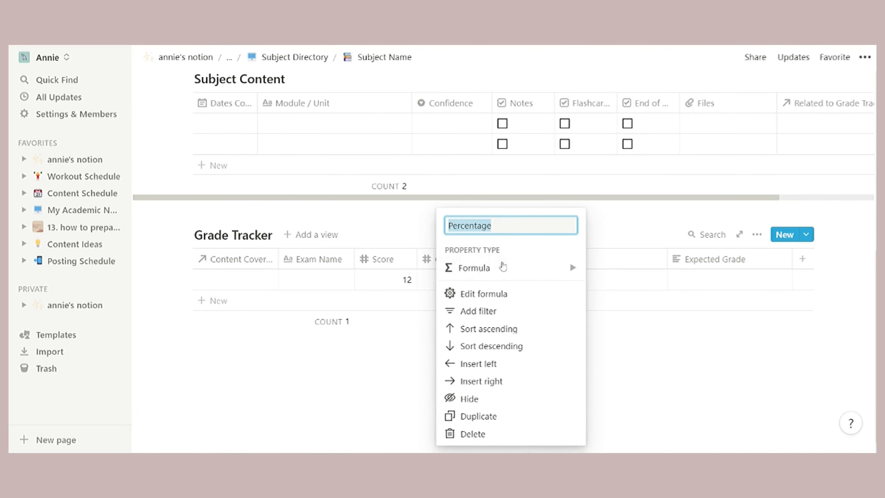
{"action": "left_click", "coordinate": [658, 381]}
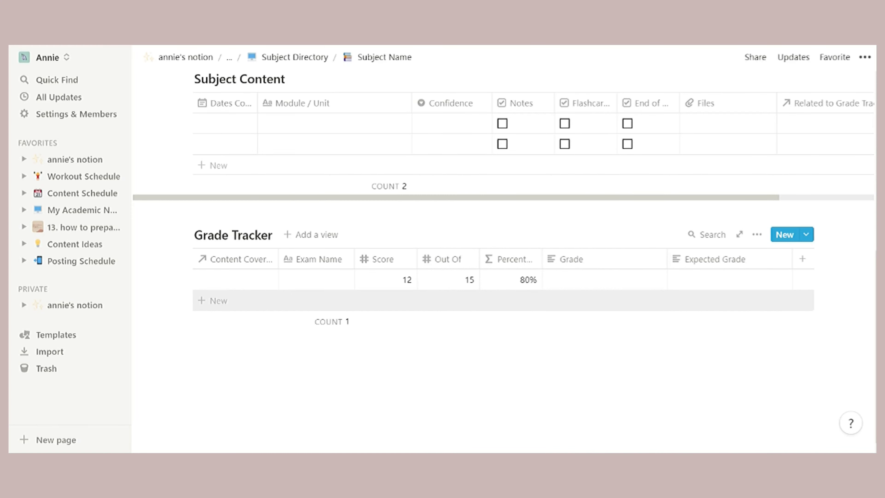
Set the Grade to 4 and the Expected Grade to 5 in the same Grade Tracker row
{"action": "left_click", "coordinate": [581, 275]}
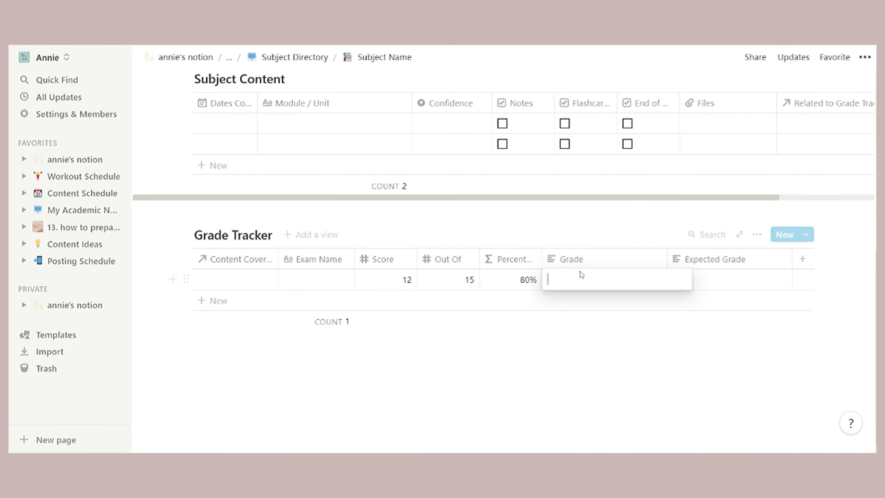
{"action": "type", "text": "4"}
{"action": "key", "text": "Return"}
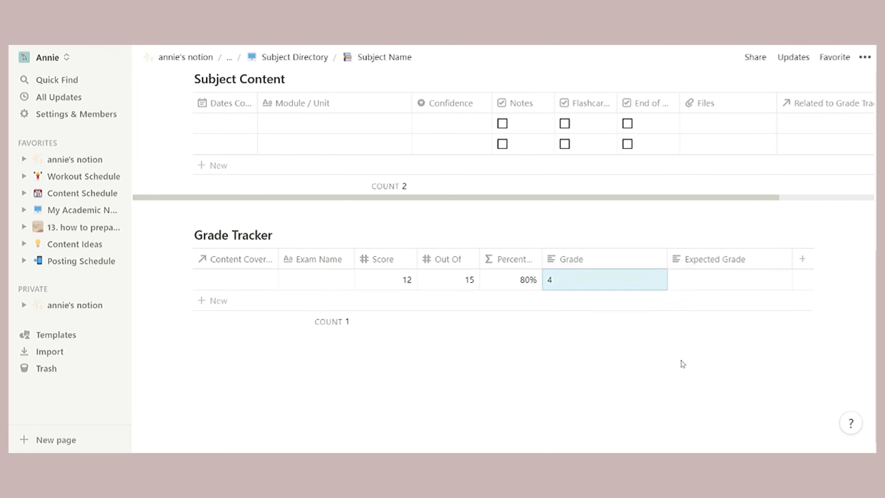
{"action": "left_click", "coordinate": [766, 276]}
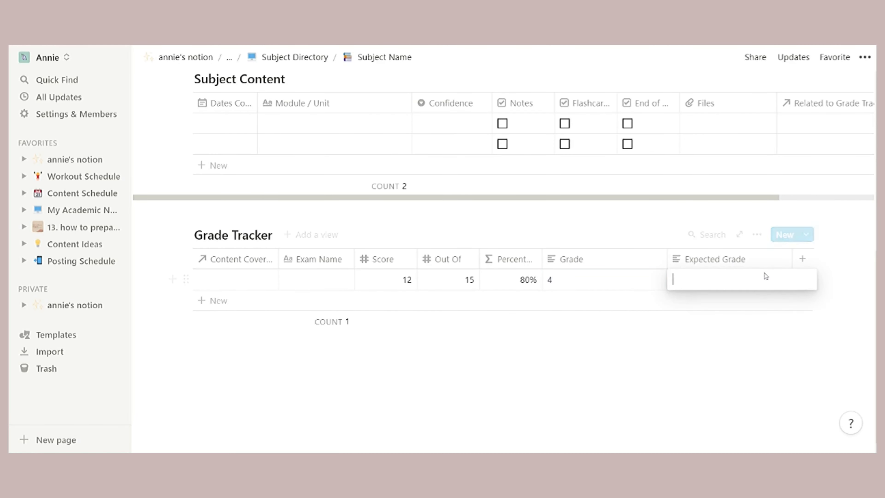
{"action": "type", "text": "5"}
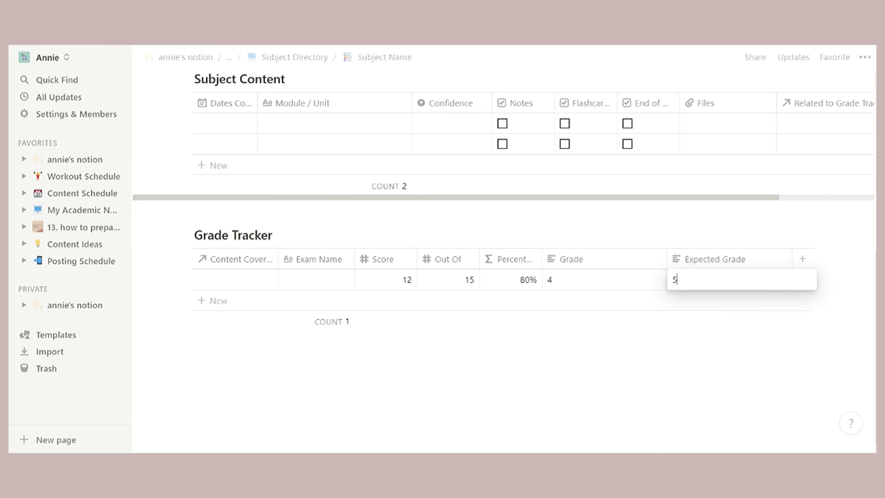
{"action": "key", "text": "Return"}
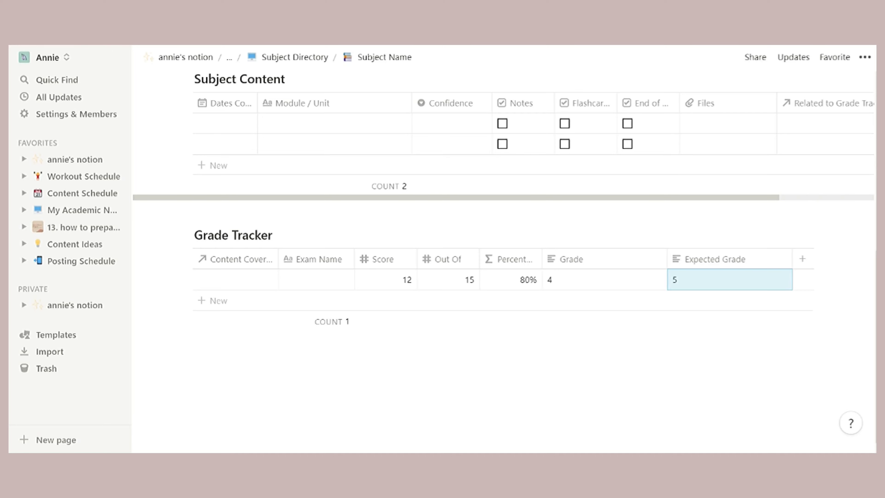
Return through the Subject Directory to the year 10 page and open its Deadlines page
{"action": "scroll", "coordinate": [484, 342], "scroll_direction": "up", "scroll_amount": 5}
{"action": "scroll", "coordinate": [484, 342], "scroll_direction": "down", "scroll_amount": 5}
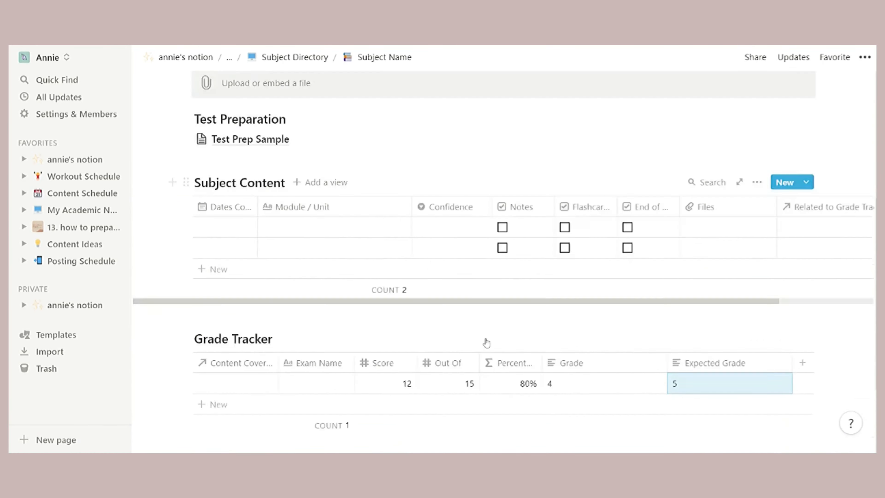
{"action": "scroll", "coordinate": [400, 272], "scroll_direction": "up", "scroll_amount": 10}
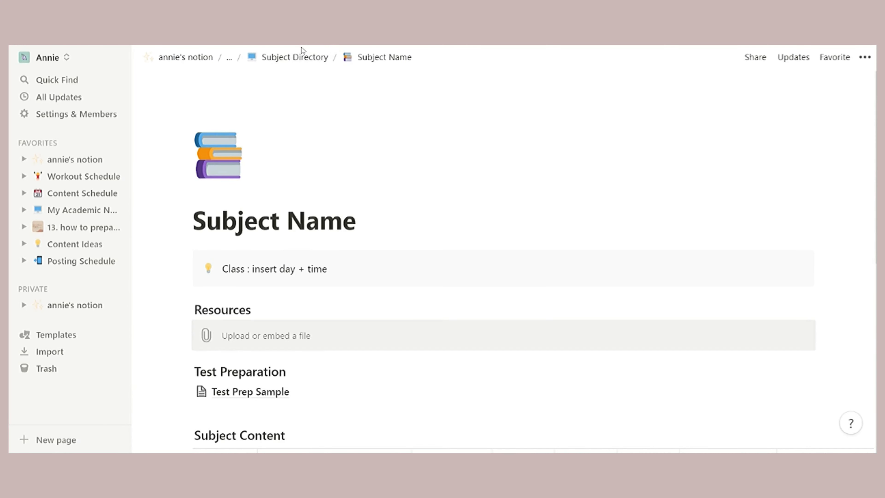
{"action": "left_click", "coordinate": [289, 58]}
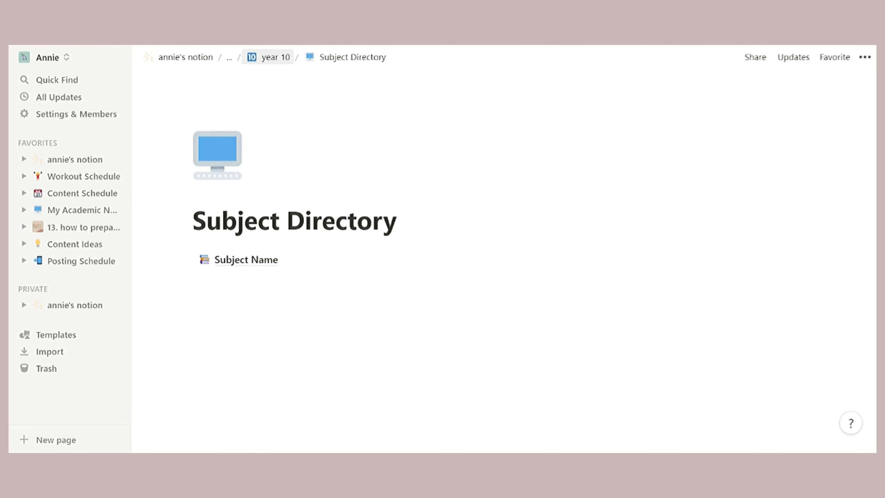
{"action": "left_click", "coordinate": [275, 57]}
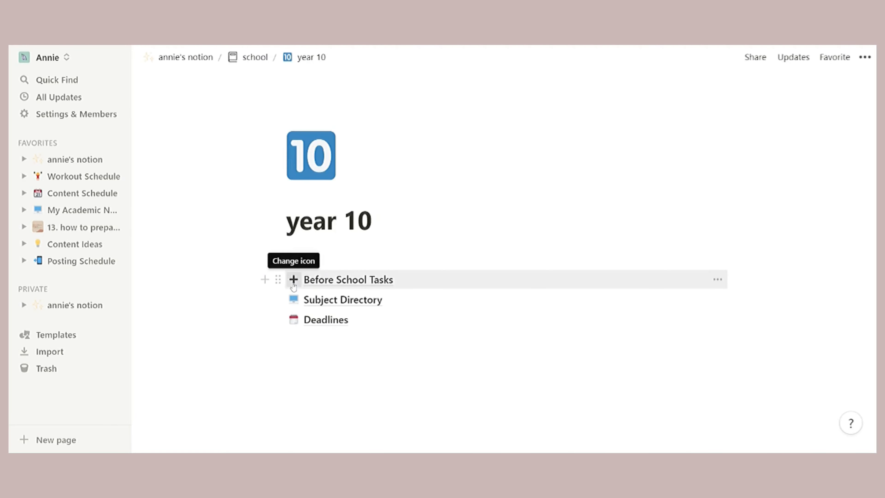
{"action": "left_click", "coordinate": [324, 321]}
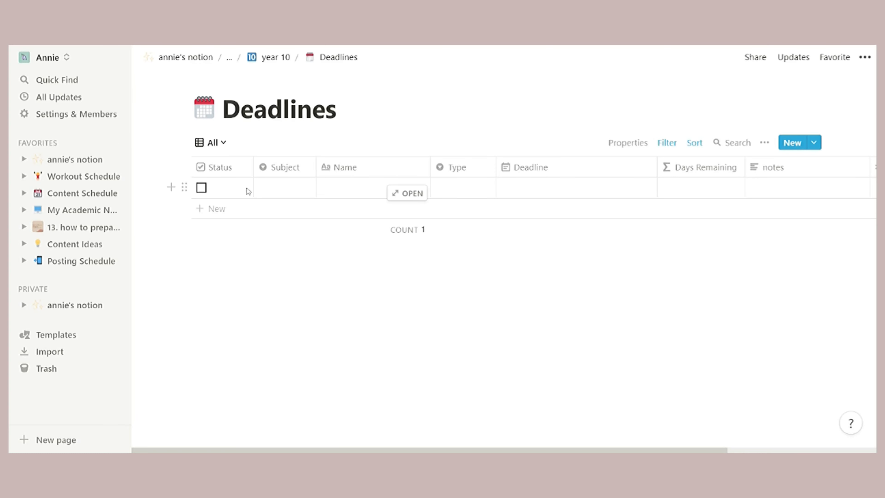
Look into the Subject, Name, Type and Deadline cells of the Deadlines row to review their available options
{"action": "left_click", "coordinate": [279, 186]}
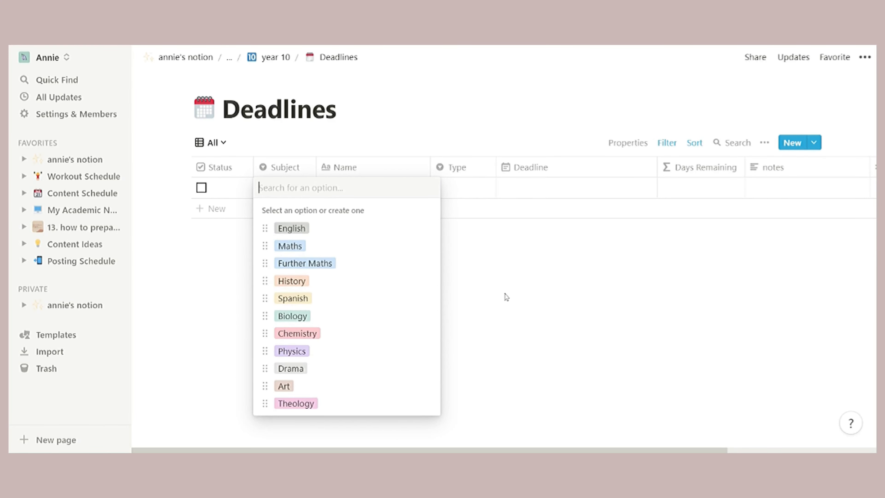
{"action": "key", "text": "Escape"}
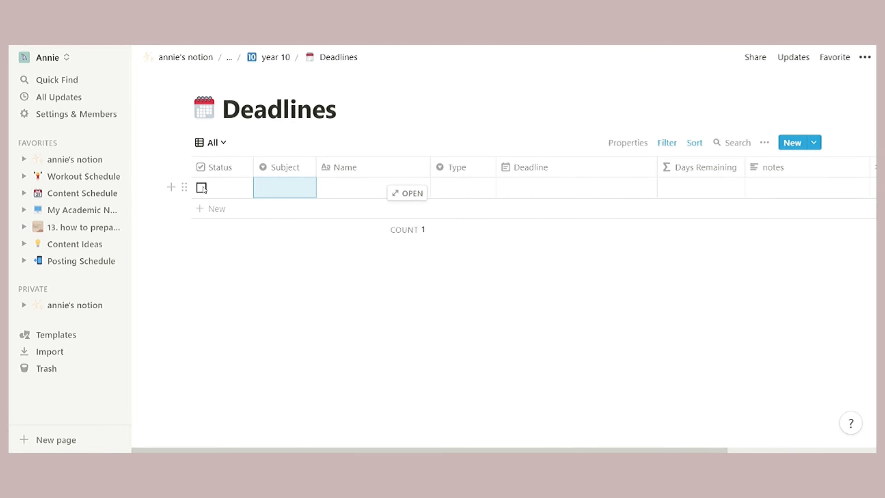
{"action": "left_click", "coordinate": [327, 189]}
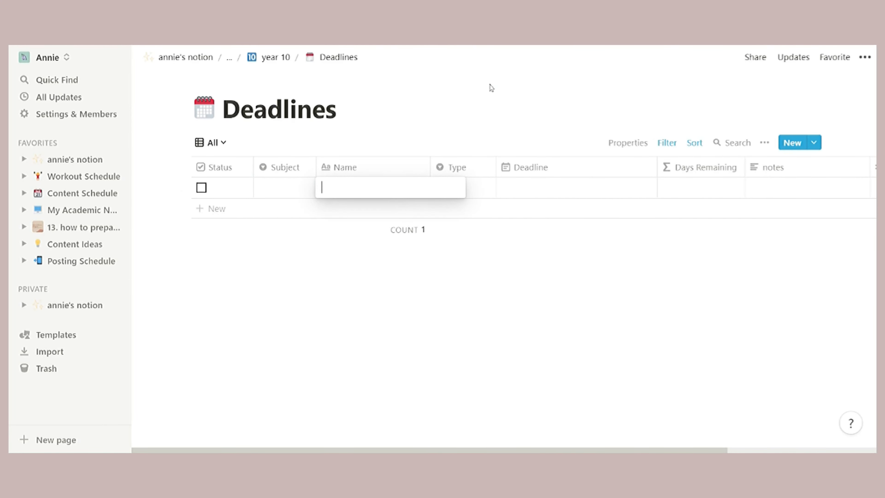
{"action": "key", "text": "Escape"}
{"action": "left_click", "coordinate": [492, 187]}
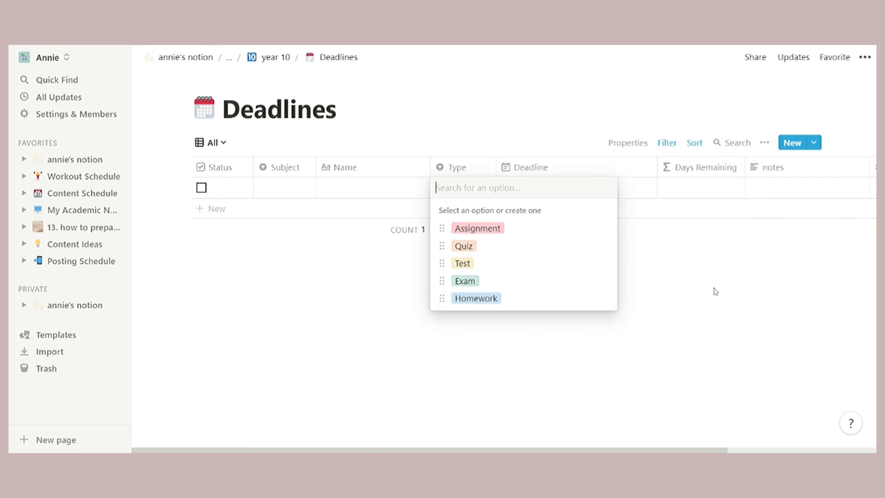
{"action": "key", "text": "Escape"}
{"action": "left_click", "coordinate": [543, 193]}
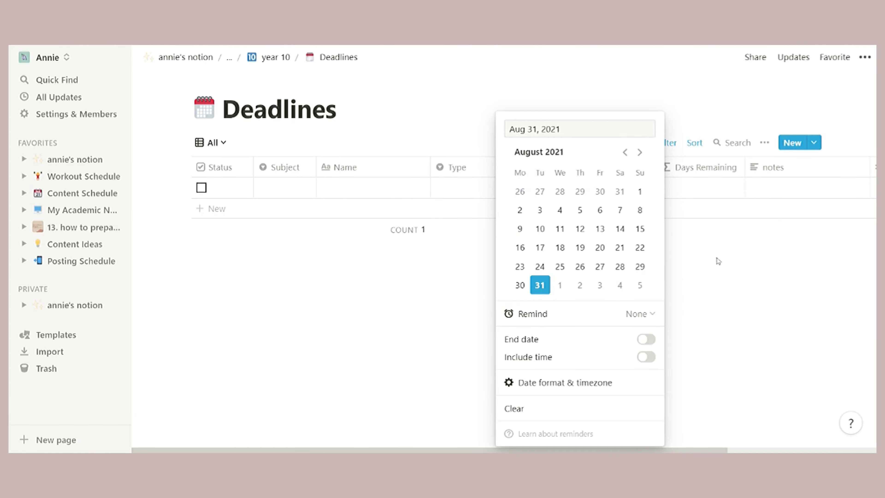
{"action": "key", "text": "Escape"}
Set the row's Deadline to September 7, 2021 with an end date of September 21, 2021
{"action": "left_click", "coordinate": [568, 197]}
{"action": "left_click", "coordinate": [640, 152]}
{"action": "left_click", "coordinate": [540, 211]}
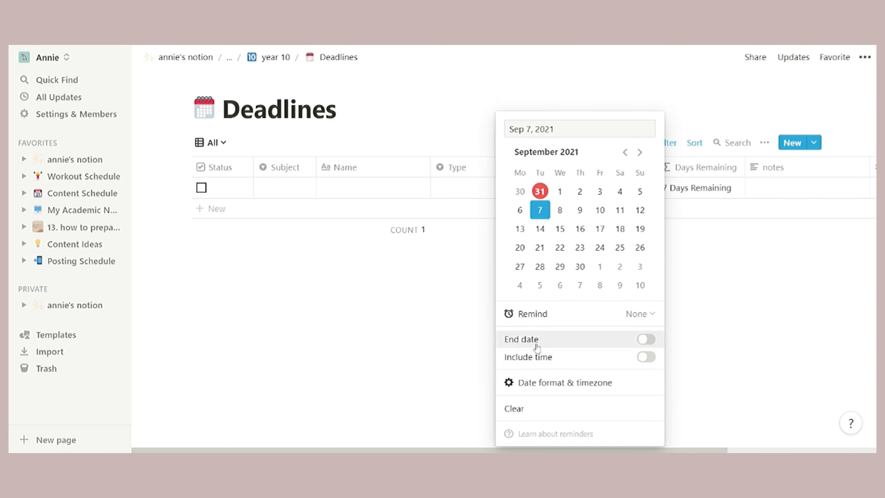
{"action": "left_click", "coordinate": [549, 336]}
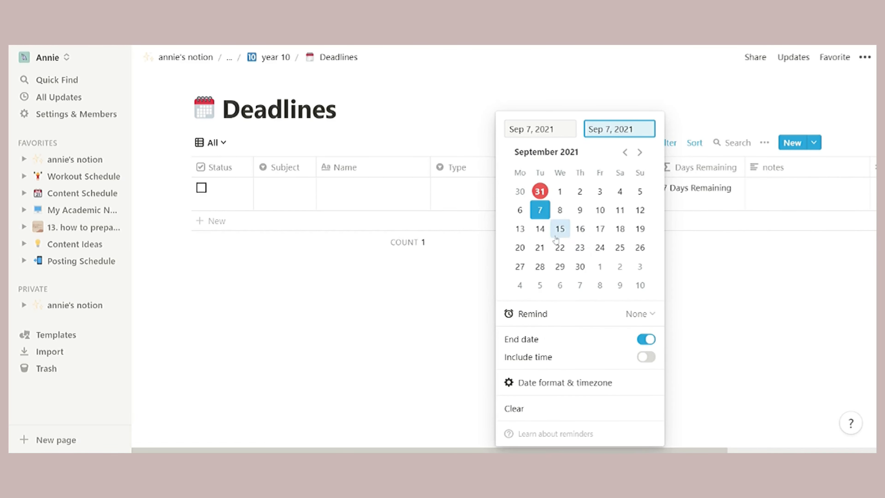
{"action": "left_click", "coordinate": [540, 247]}
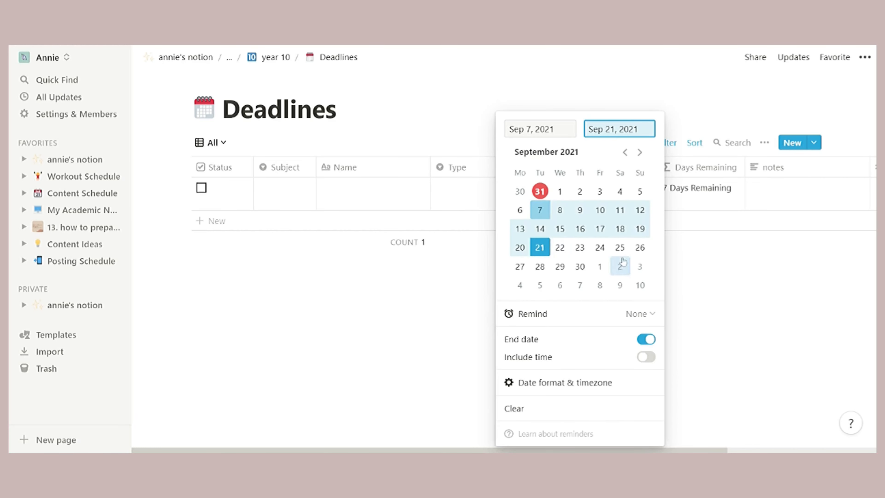
{"action": "left_click", "coordinate": [744, 284]}
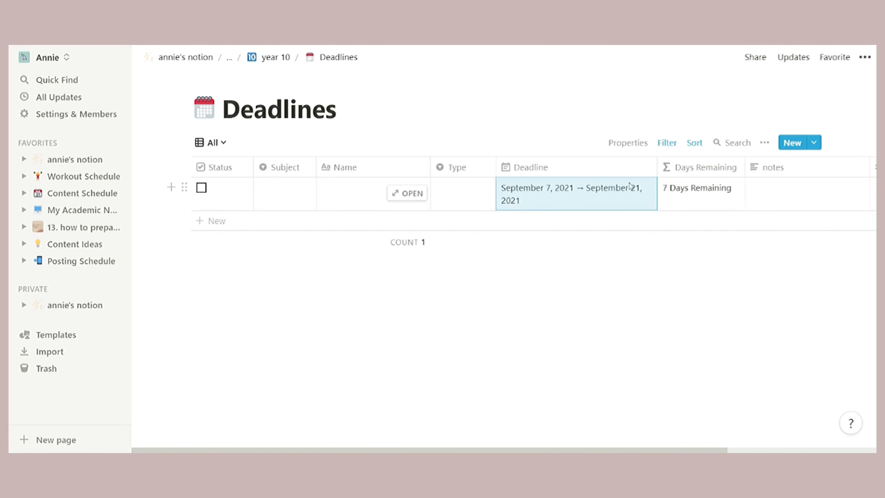
Turn off the end date and set the row's Deadline to the single date September 21, 2021
{"action": "left_click", "coordinate": [568, 194]}
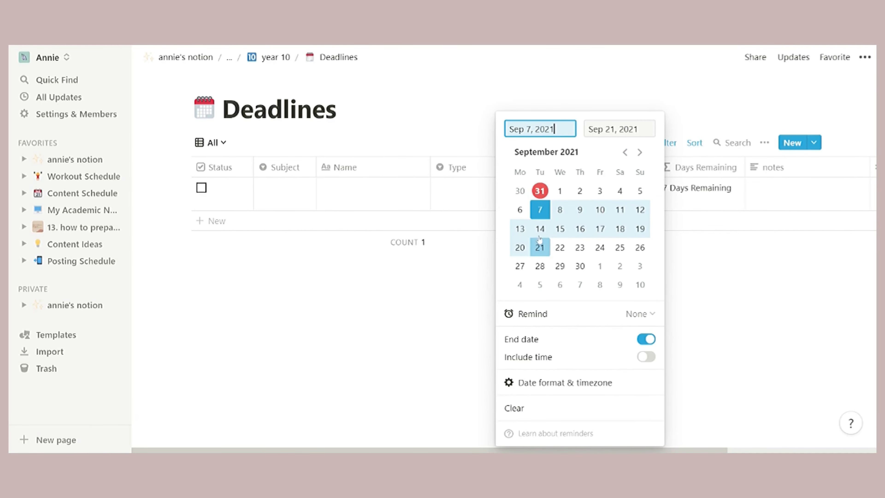
{"action": "left_click", "coordinate": [578, 339]}
{"action": "left_click", "coordinate": [539, 247]}
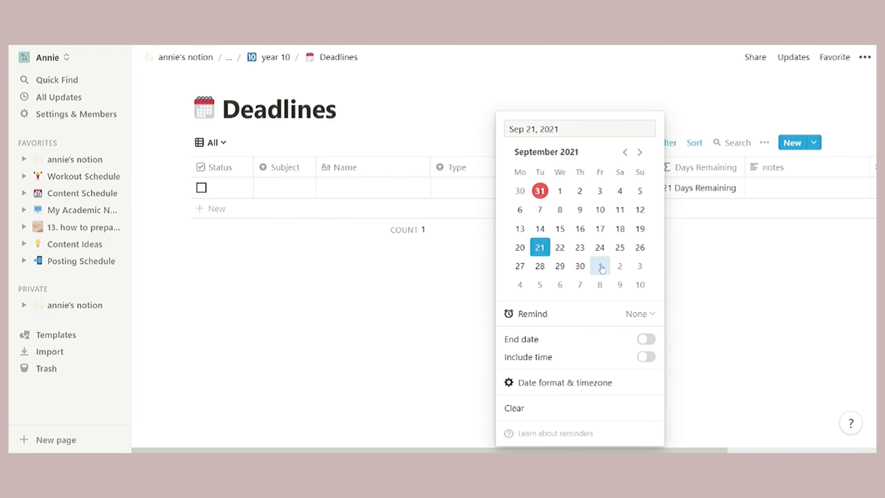
{"action": "left_click", "coordinate": [744, 298]}
Look into the notes and Mark cells of the Deadlines row without entering anything
{"action": "scroll", "coordinate": [678, 187], "scroll_direction": "right", "scroll_amount": 5}
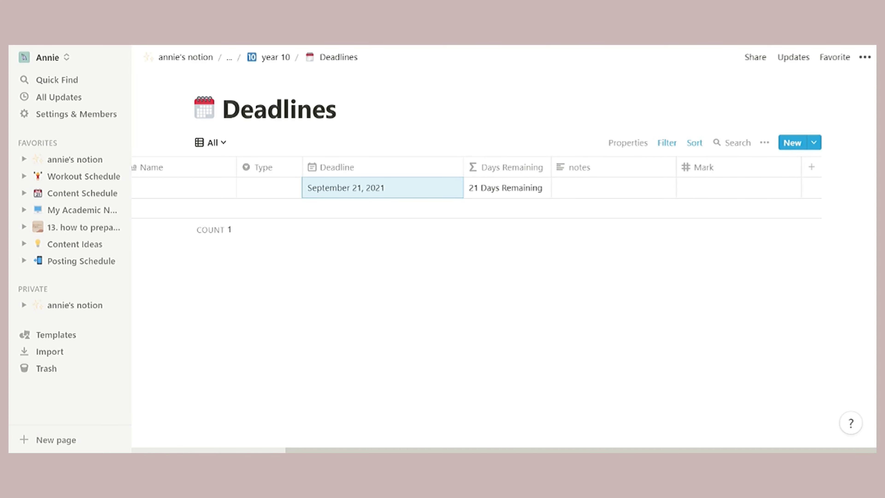
{"action": "left_click", "coordinate": [595, 186]}
{"action": "key", "text": "Escape"}
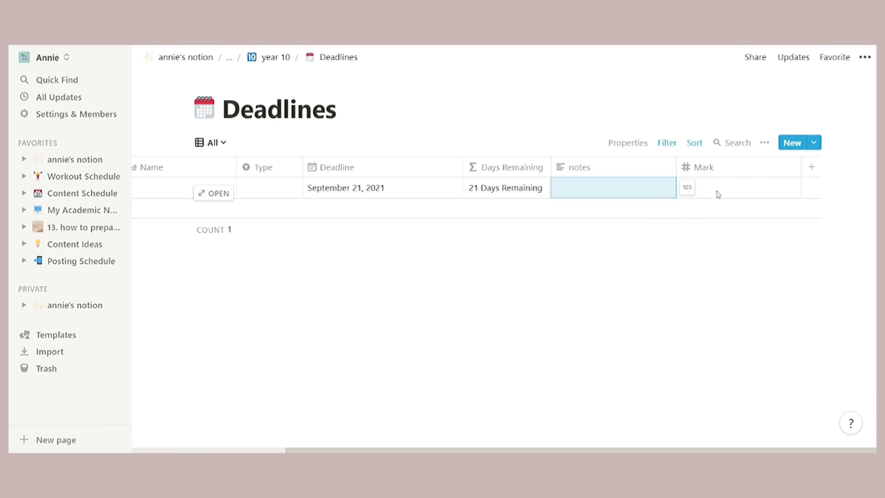
{"action": "left_click", "coordinate": [717, 194]}
{"action": "key", "text": "Escape"}
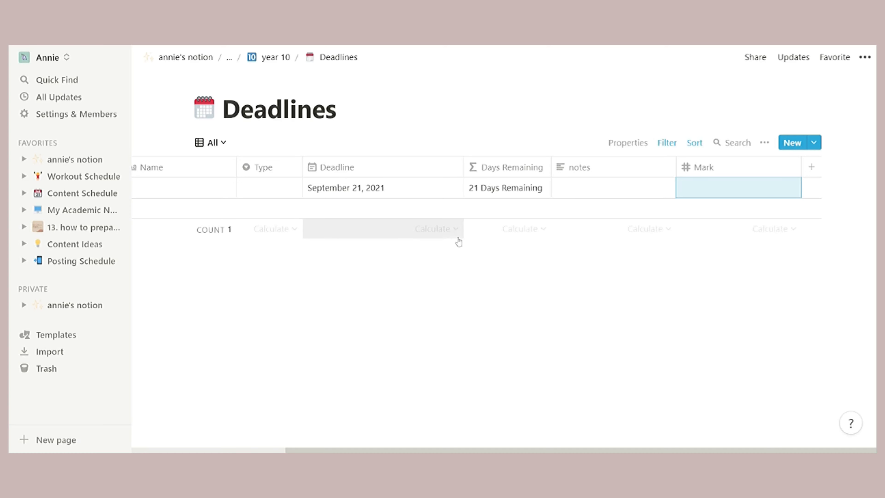
{"action": "scroll", "coordinate": [388, 209], "scroll_direction": "left", "scroll_amount": 5}
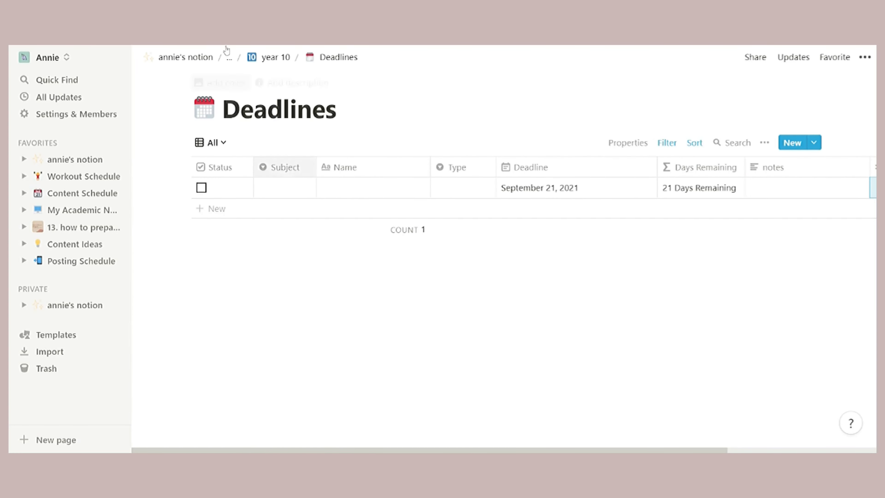
Open the 2021 - 2022 page inside school (template!) and change its icon to the open book emoji
{"action": "left_click", "coordinate": [275, 60]}
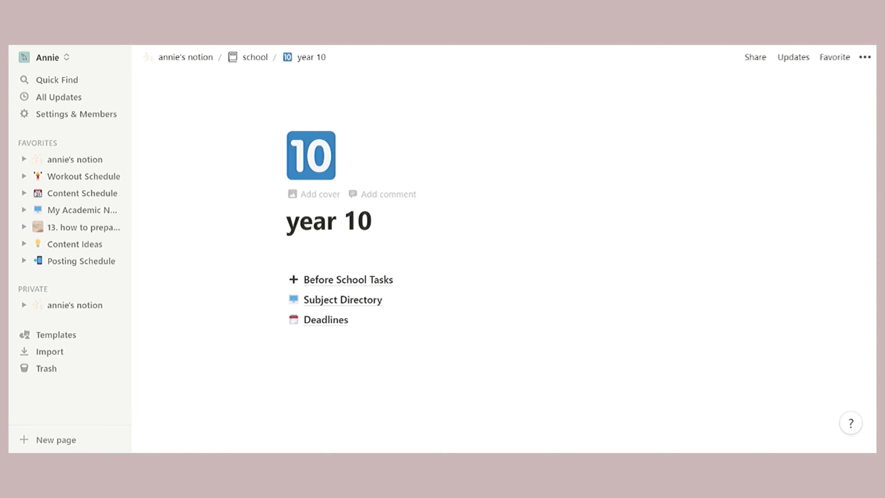
{"action": "left_click", "coordinate": [241, 56]}
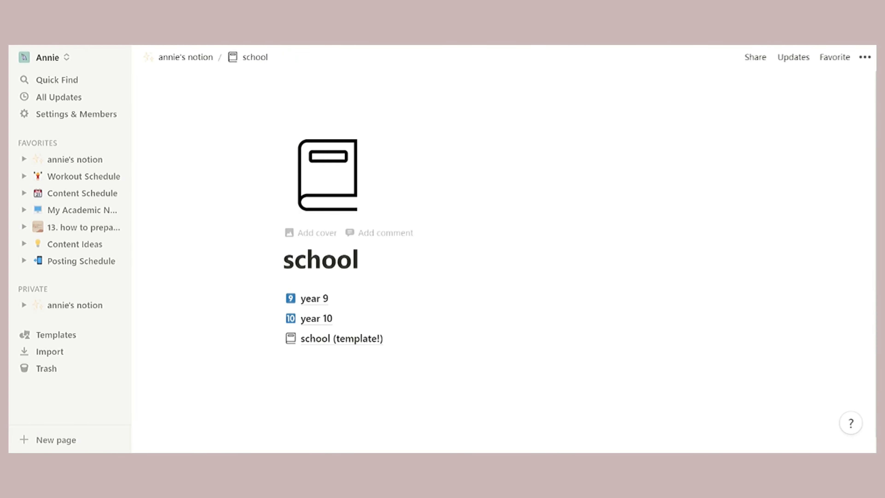
{"action": "left_click", "coordinate": [370, 350]}
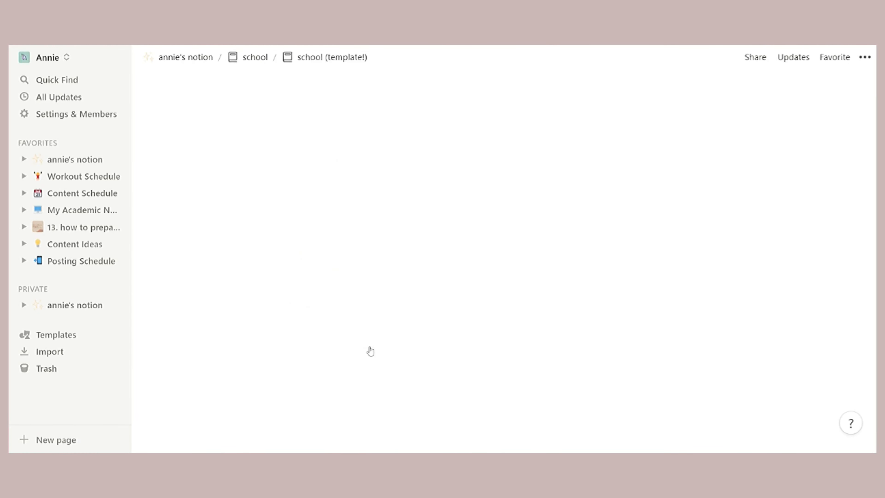
{"action": "left_click", "coordinate": [362, 307]}
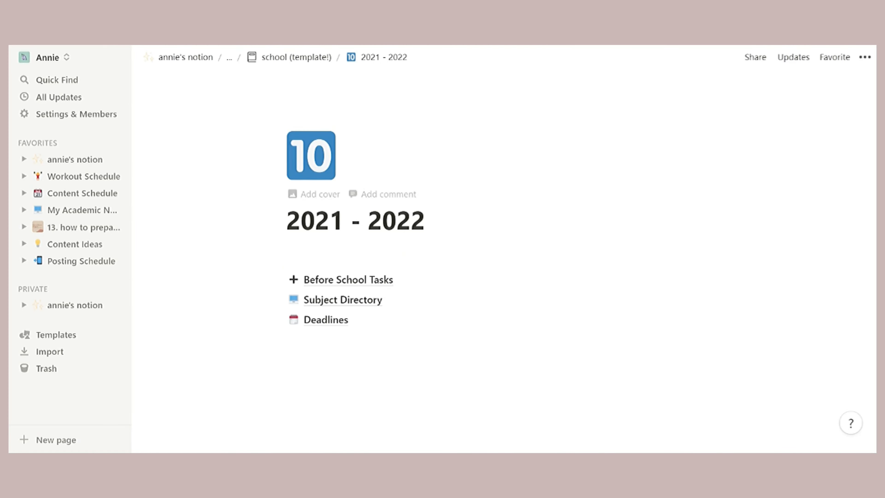
{"action": "left_click", "coordinate": [289, 141]}
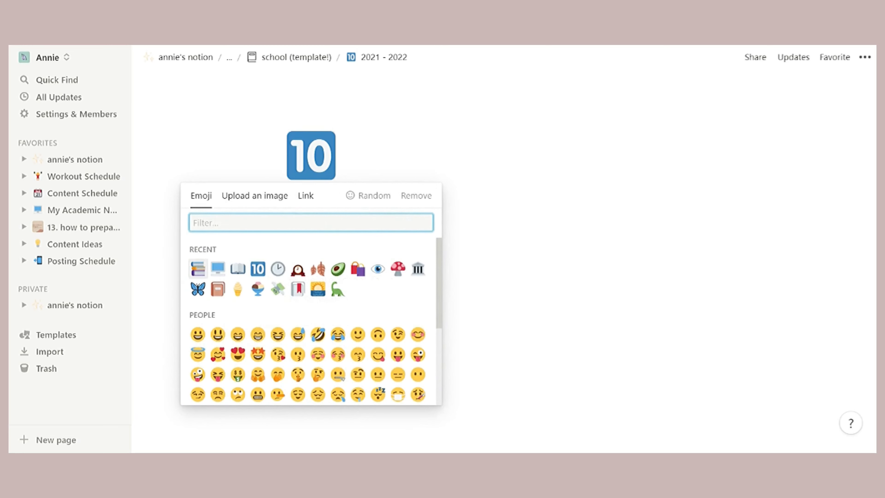
{"action": "left_click", "coordinate": [237, 268]}
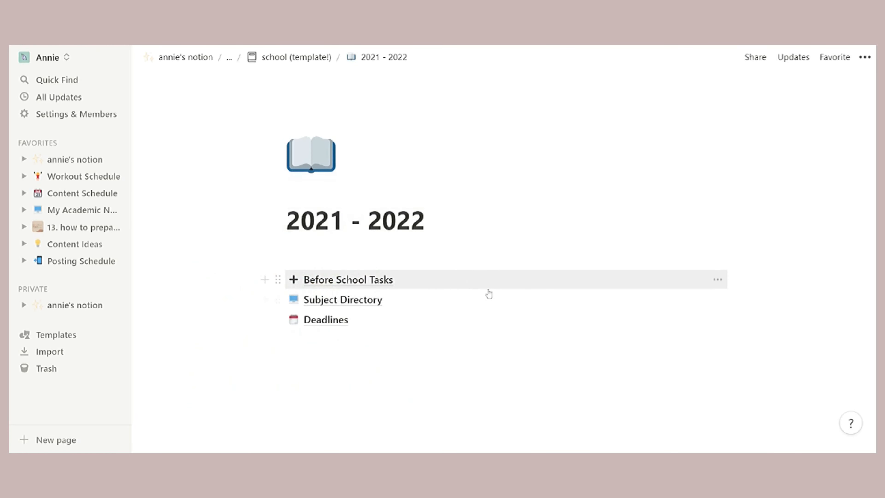
View the template's Before School Tasks, Subject Directory and Deadlines pages, returning to the 2021 - 2022 page
{"action": "left_click", "coordinate": [430, 279]}
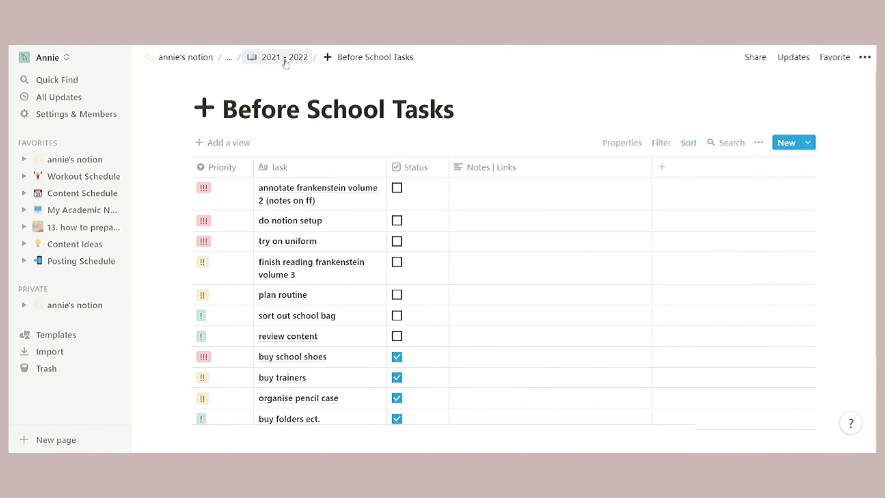
{"action": "left_click", "coordinate": [284, 57]}
{"action": "left_click", "coordinate": [328, 303]}
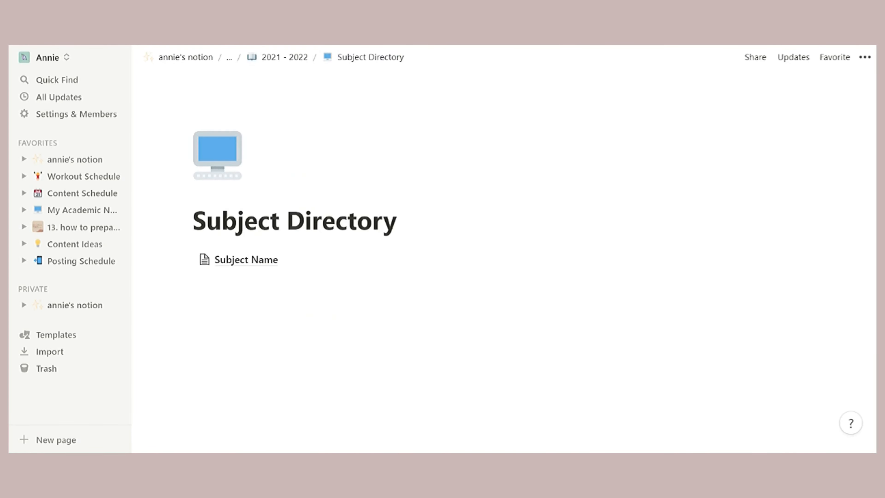
{"action": "left_click", "coordinate": [264, 58]}
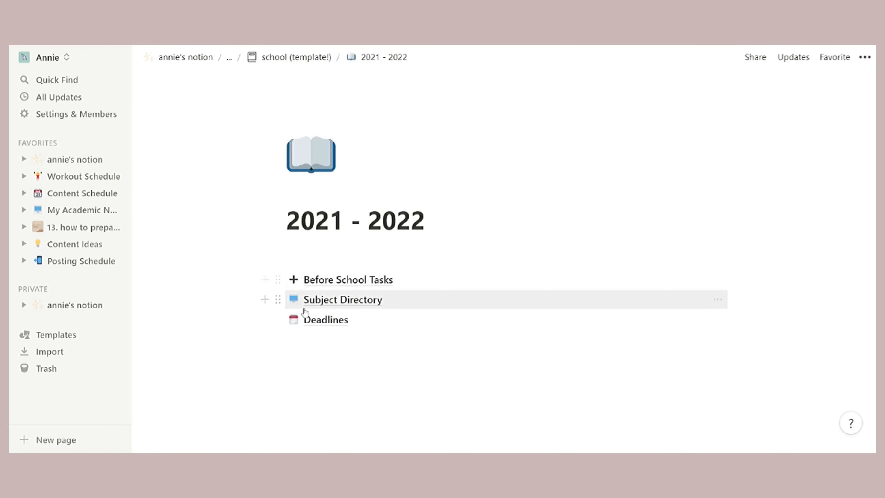
{"action": "left_click", "coordinate": [324, 320]}
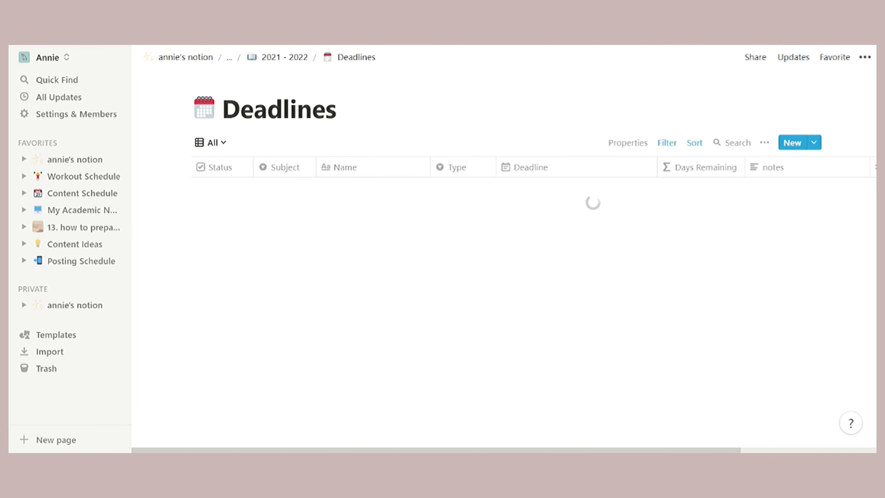
{"action": "left_click", "coordinate": [298, 61]}
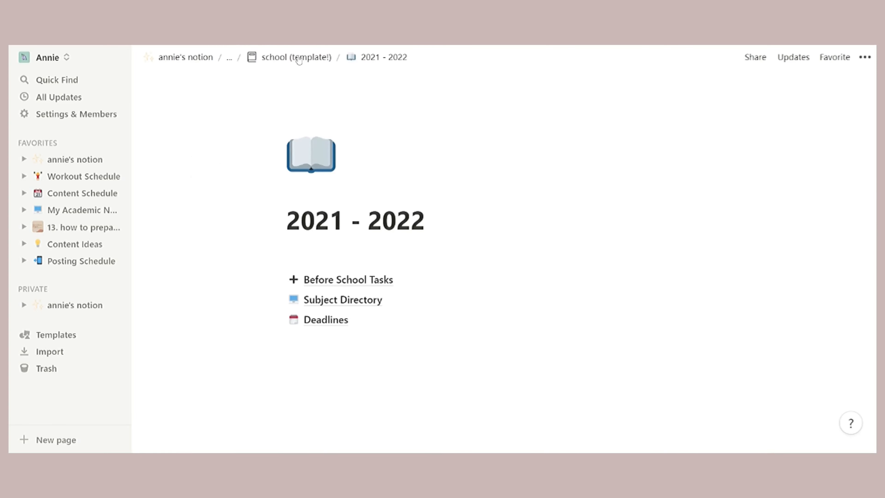